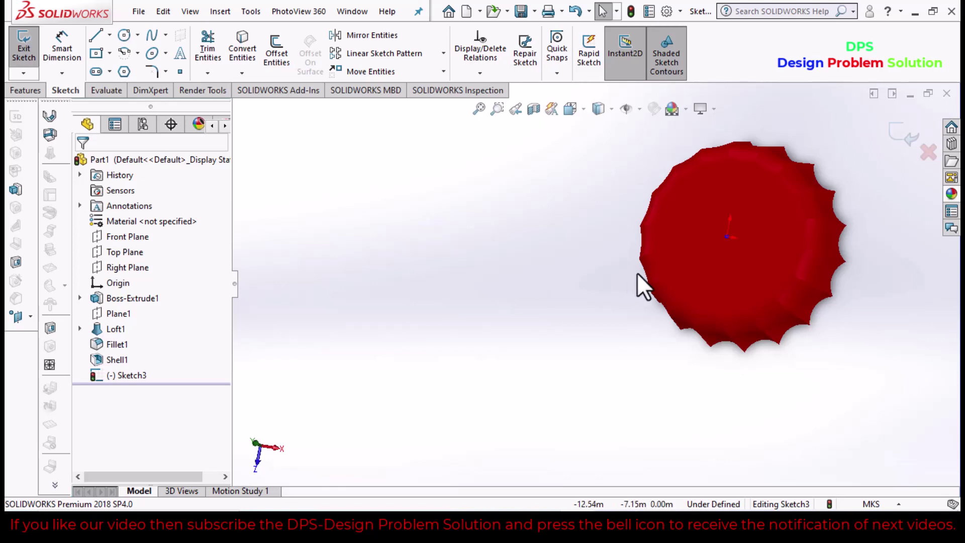
# - Create a new part document and view its Top Plane straight on
pyautogui.moveTo(629, 321); pyautogui.dragTo(920, 296, button='middle')
pyautogui.press('Escape')
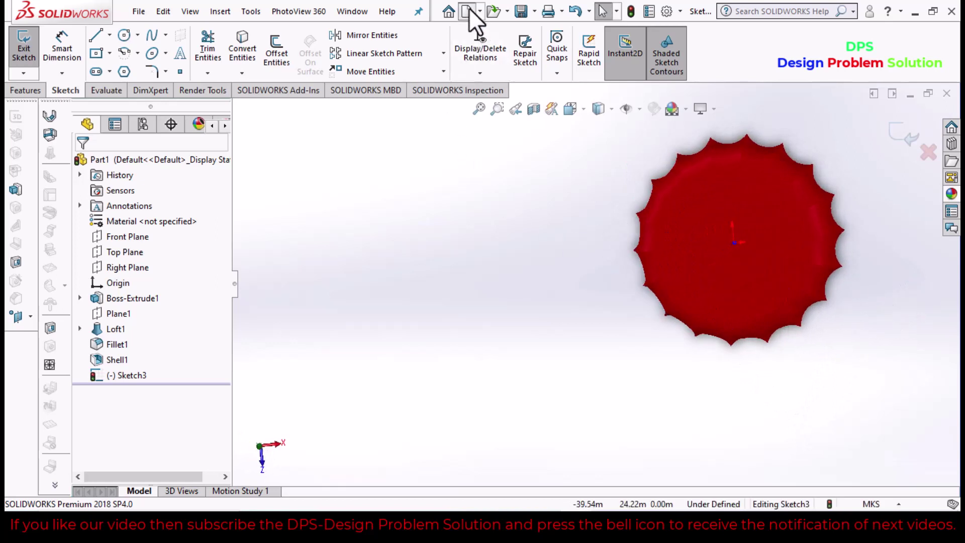
pyautogui.click(468, 10)
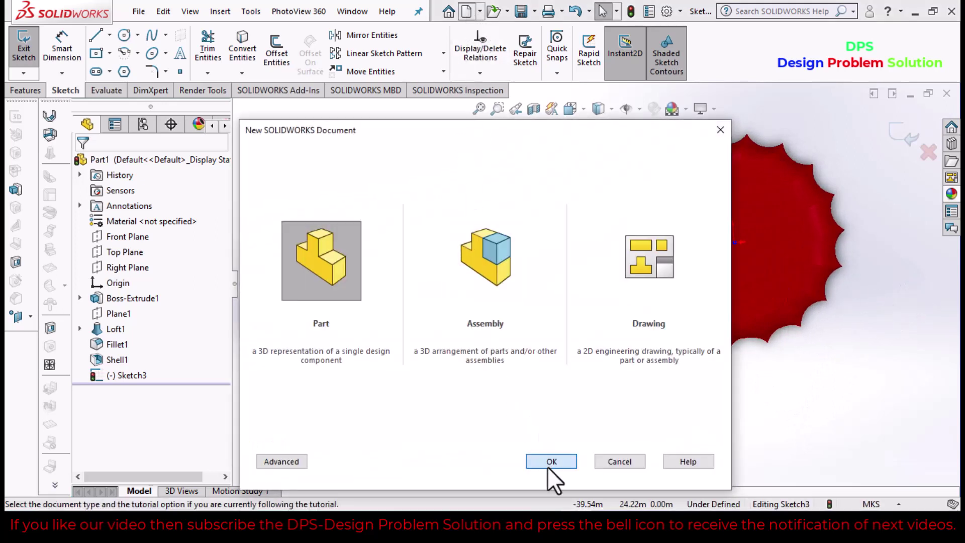
pyautogui.click(548, 462)
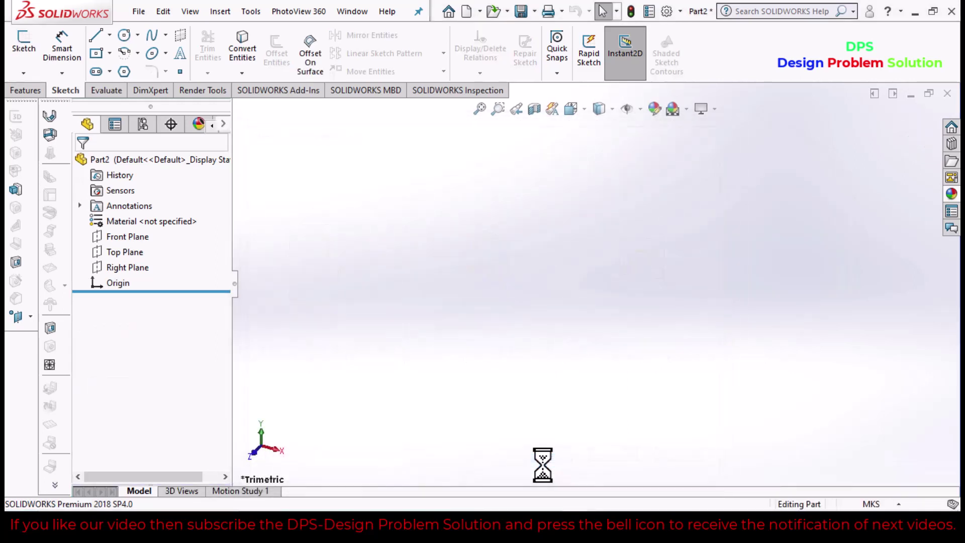
pyautogui.click(123, 251)
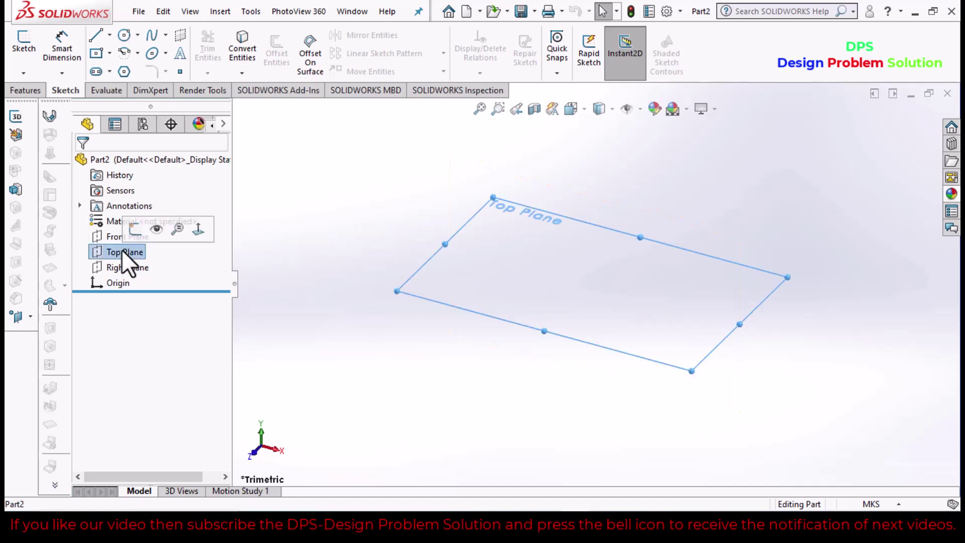
pyautogui.click(198, 229)
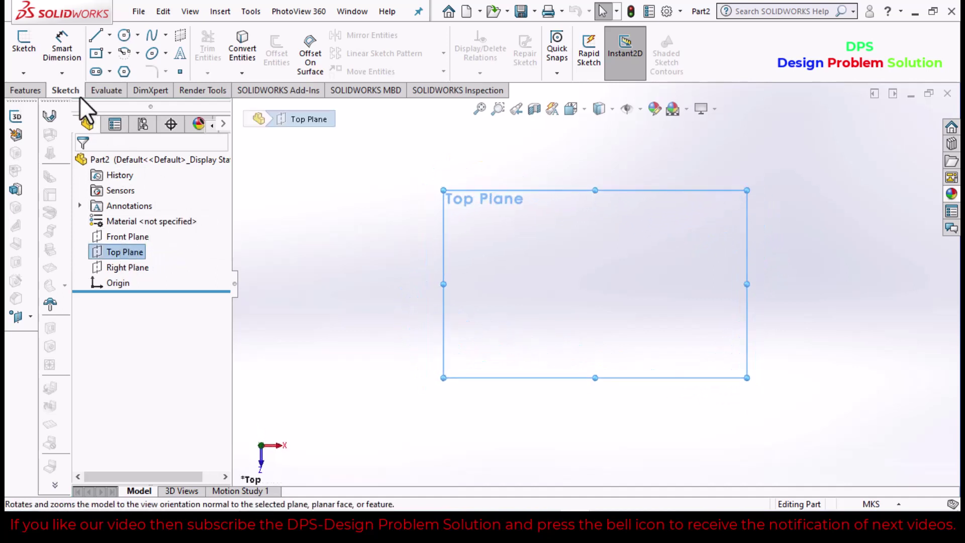
# - Draw two concentric circles at the origin and make the inner one construction geometry
pyautogui.click(24, 35)
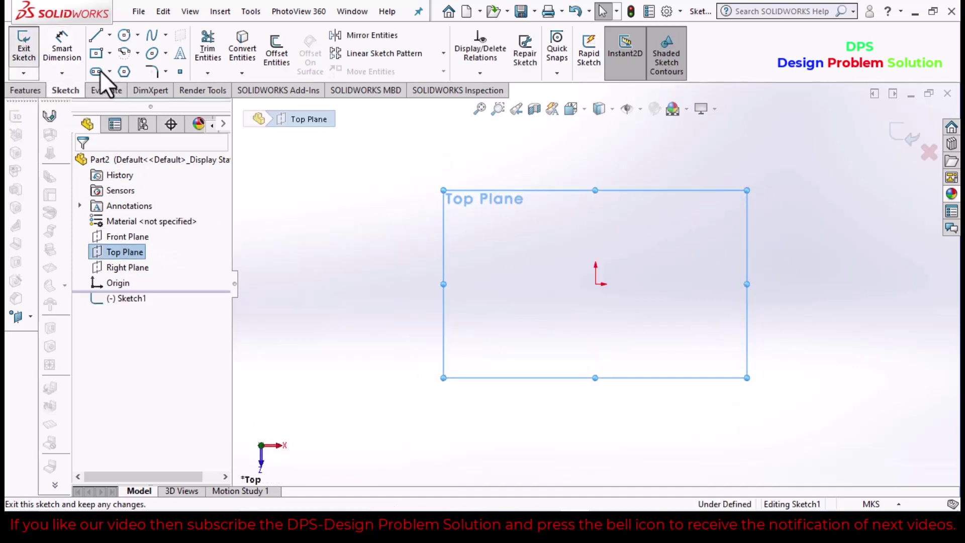
pyautogui.click(125, 36)
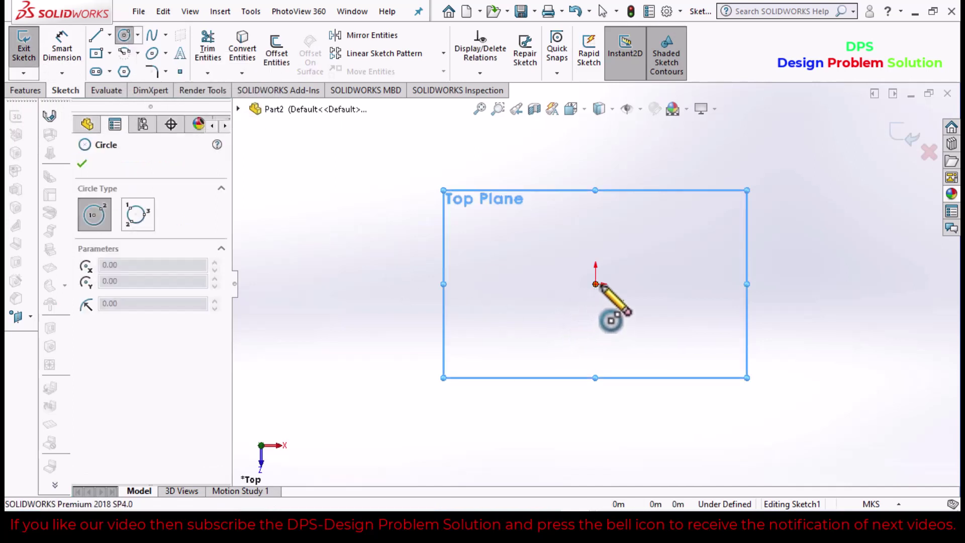
pyautogui.moveTo(596, 284)
pyautogui.mouseDown()
pyautogui.moveTo(612, 263)
pyautogui.moveTo(631, 187)
pyautogui.mouseUp()
pyautogui.moveTo(596, 284)
pyautogui.mouseDown()
pyautogui.moveTo(611, 276)
pyautogui.moveTo(624, 229)
pyautogui.moveTo(654, 244)
pyautogui.mouseUp()
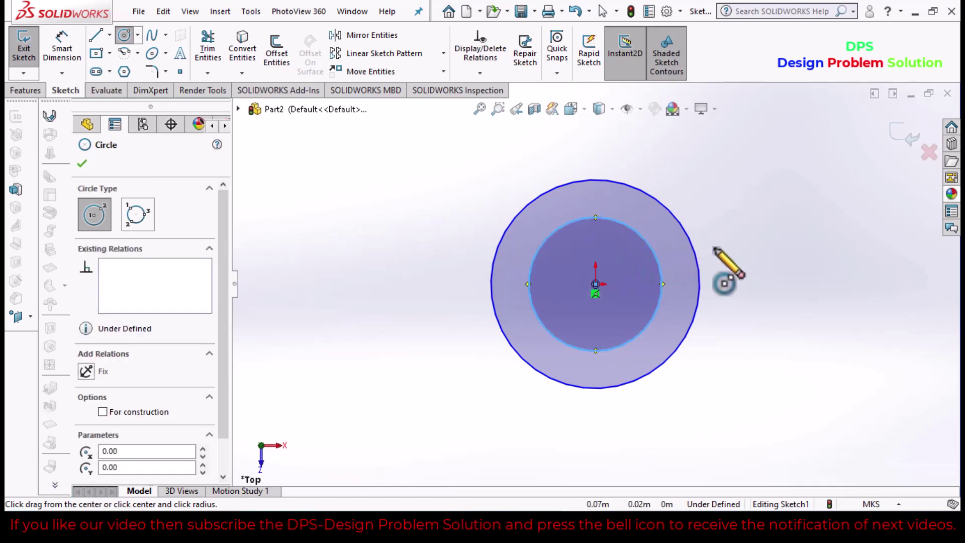
pyautogui.press('Escape')
pyautogui.click(658, 272)
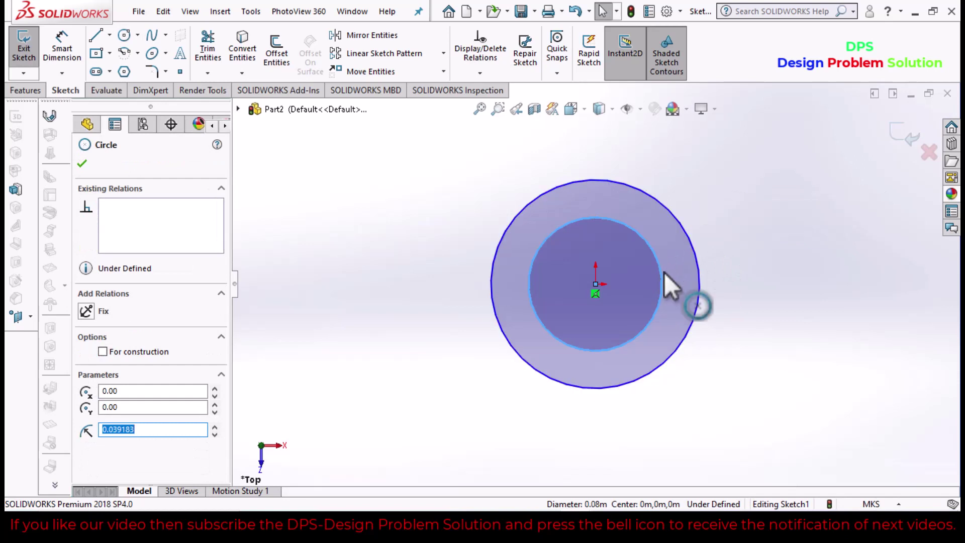
pyautogui.moveTo(668, 277)
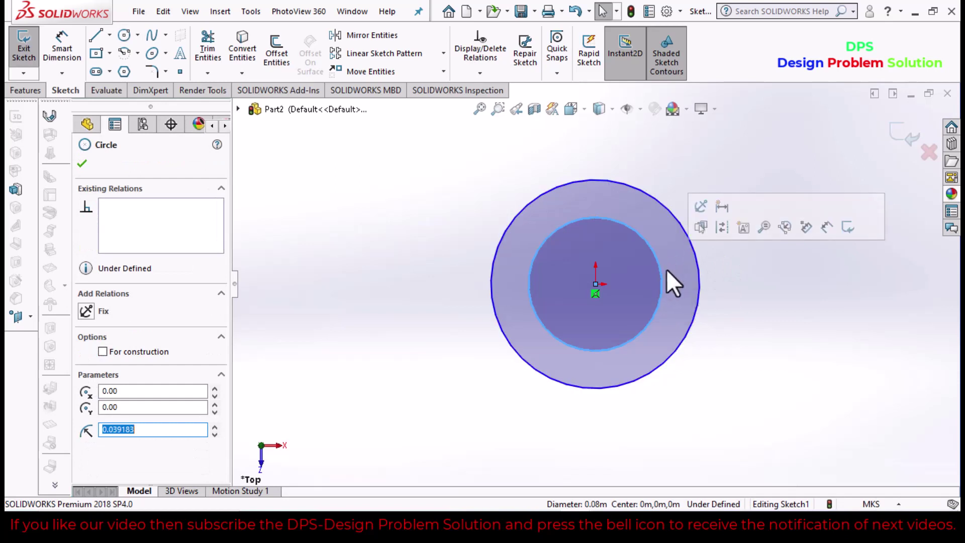
pyautogui.click(722, 225)
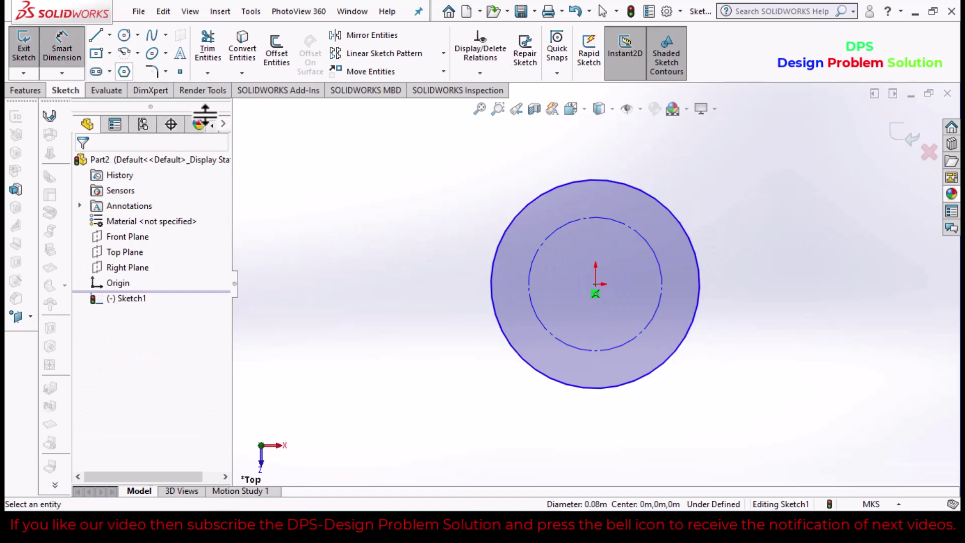
# - Dimension the inner circle to Ø28 and the outer circle to Ø31
pyautogui.click(659, 309)
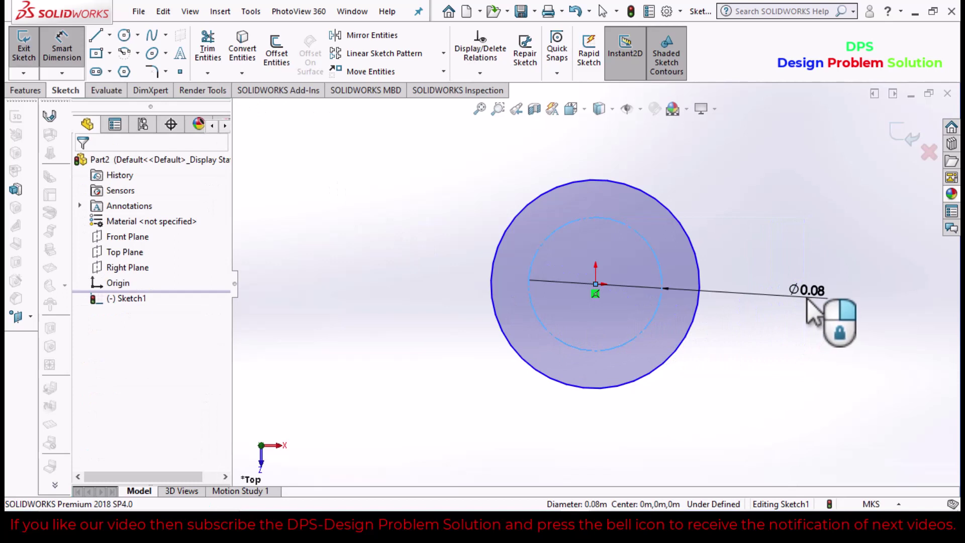
pyautogui.click(808, 301)
pyautogui.scroll(-5, 596, 284)
pyautogui.press('Return')
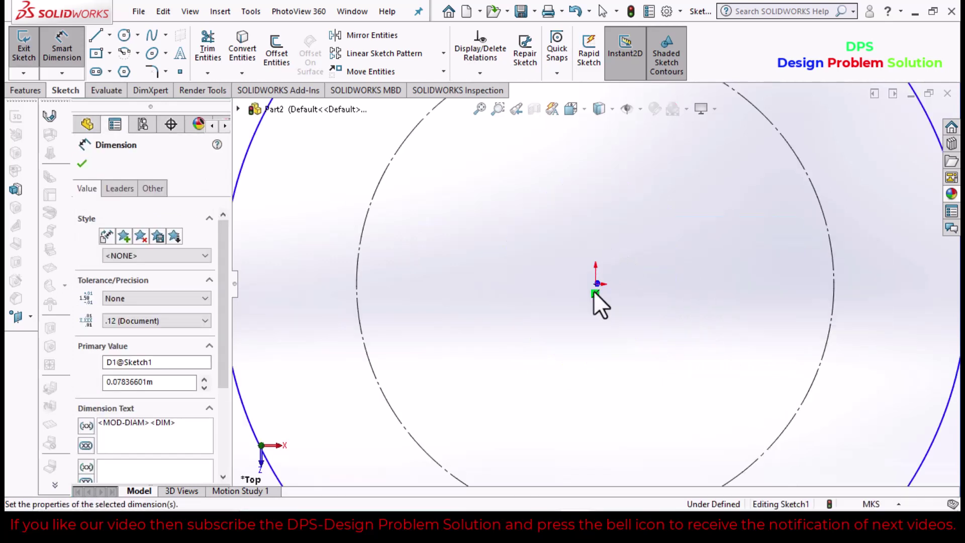
pyautogui.scroll(6, 586, 316)
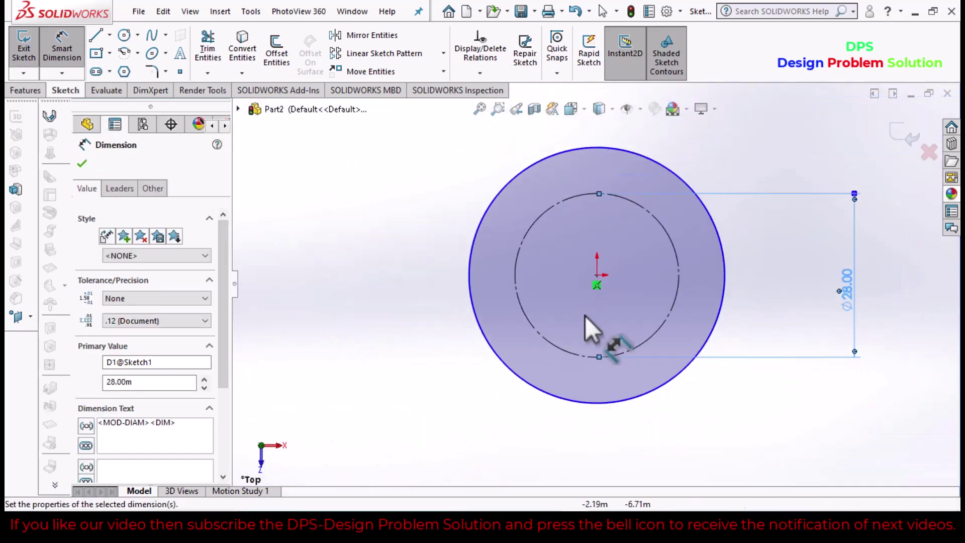
pyautogui.scroll(3, 584, 315)
pyautogui.click(598, 206)
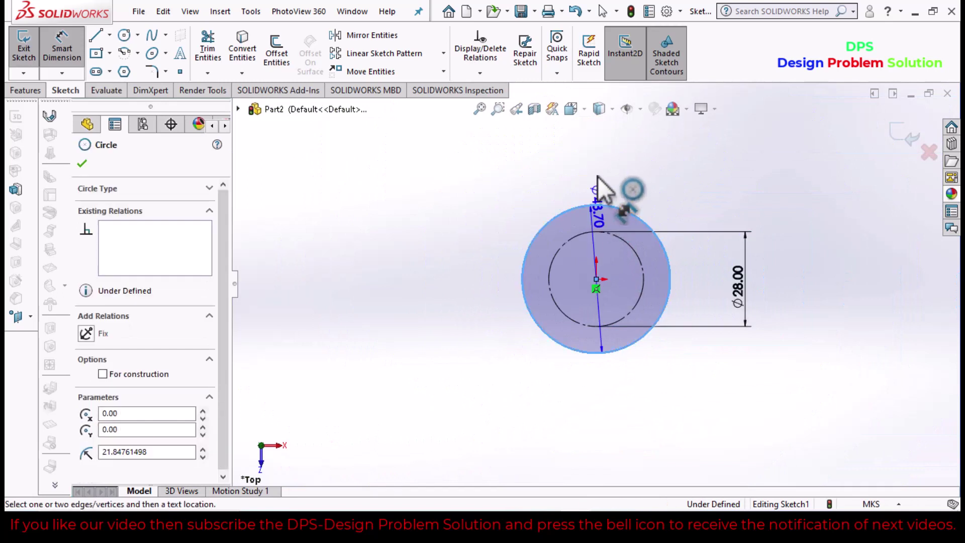
pyautogui.rightClick(599, 177)
pyautogui.click(600, 169)
pyautogui.write('31')
pyautogui.press('Return')
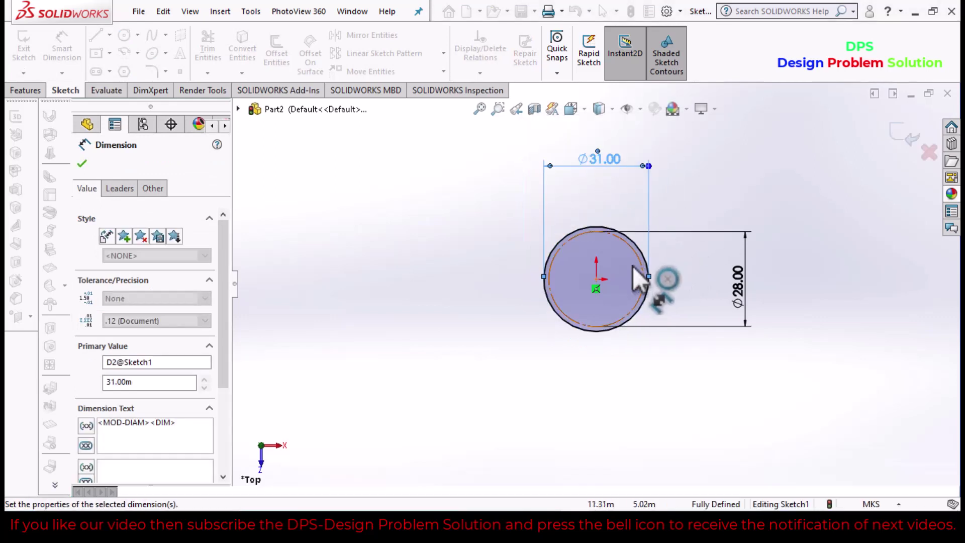
pyautogui.scroll(-5, 615, 241)
pyautogui.scroll(3, 579, 274)
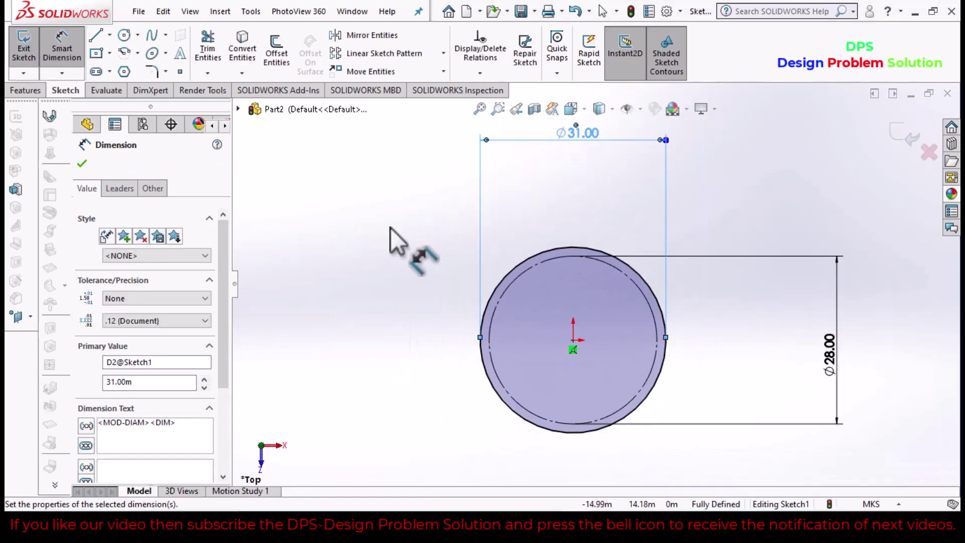
# - Draw a centre-point arc centred above the circle's top, dipping across both circles
pyautogui.click(136, 53)
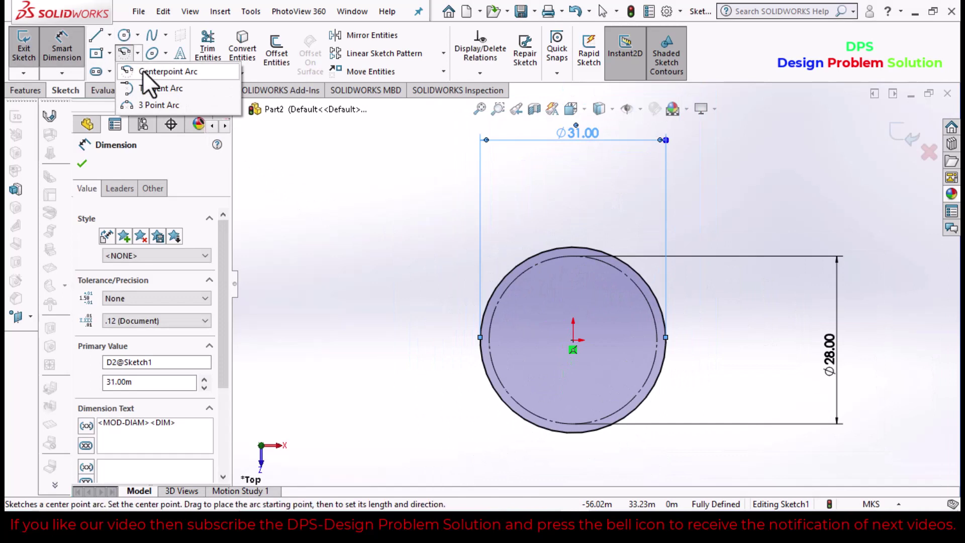
pyautogui.click(143, 71)
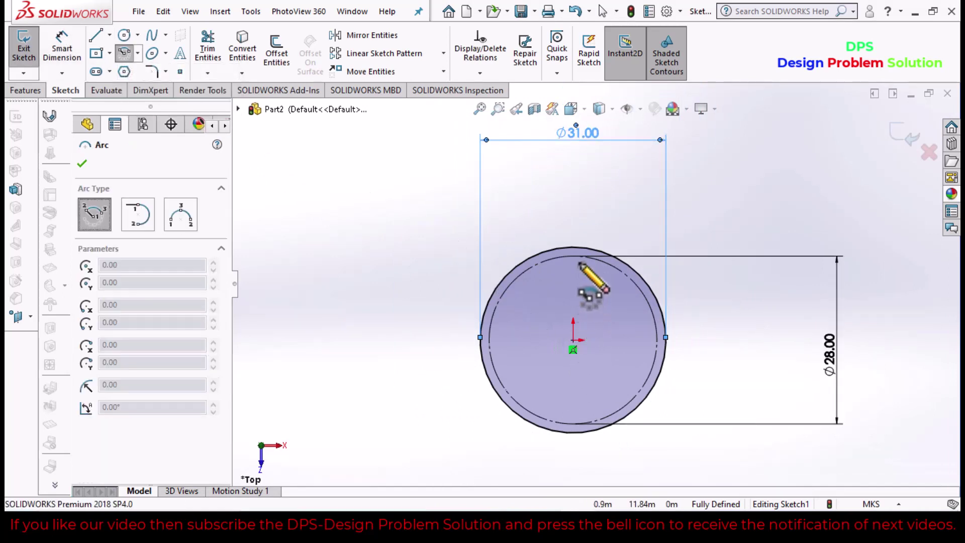
pyautogui.click(572, 232)
pyautogui.scroll(-5, 578, 236)
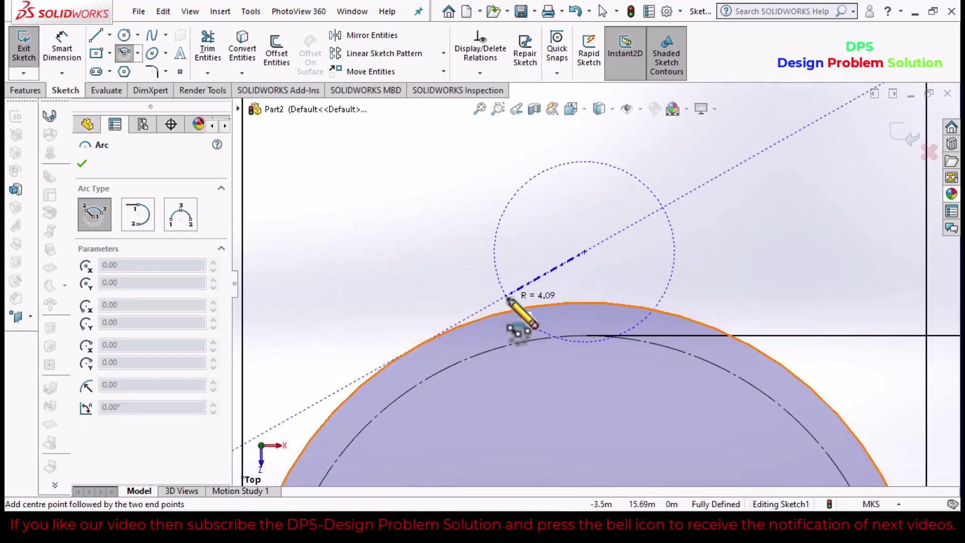
pyautogui.click(507, 296)
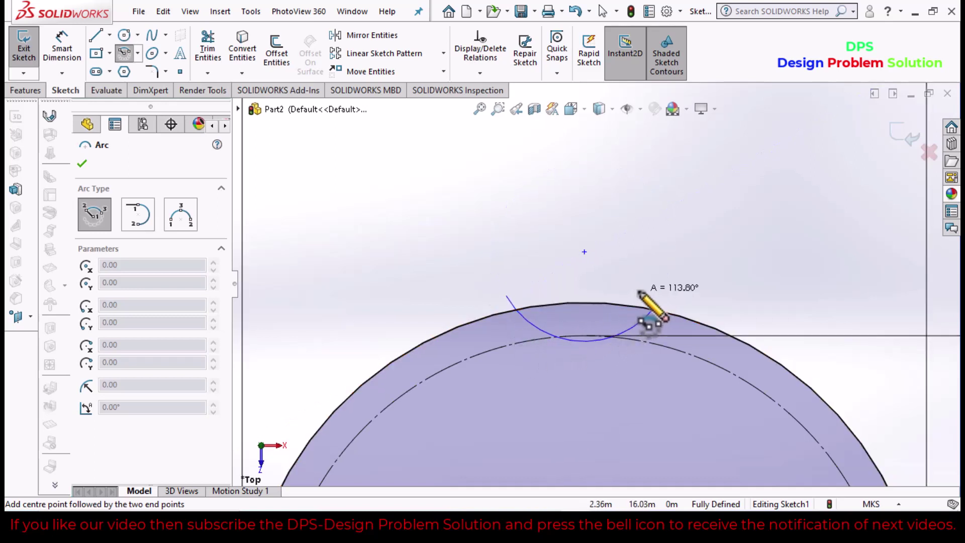
pyautogui.click(661, 297)
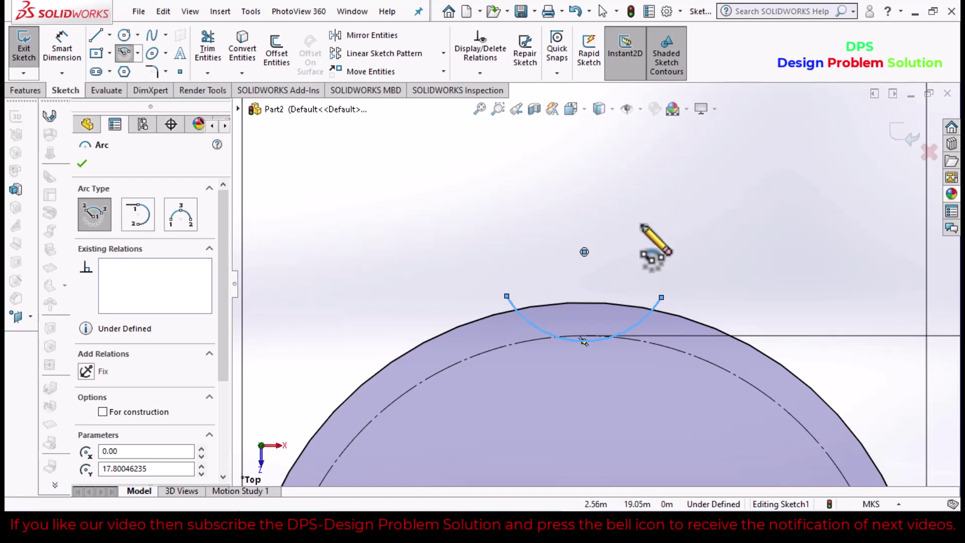
pyautogui.press('Escape')
pyautogui.scroll(-3, 588, 369)
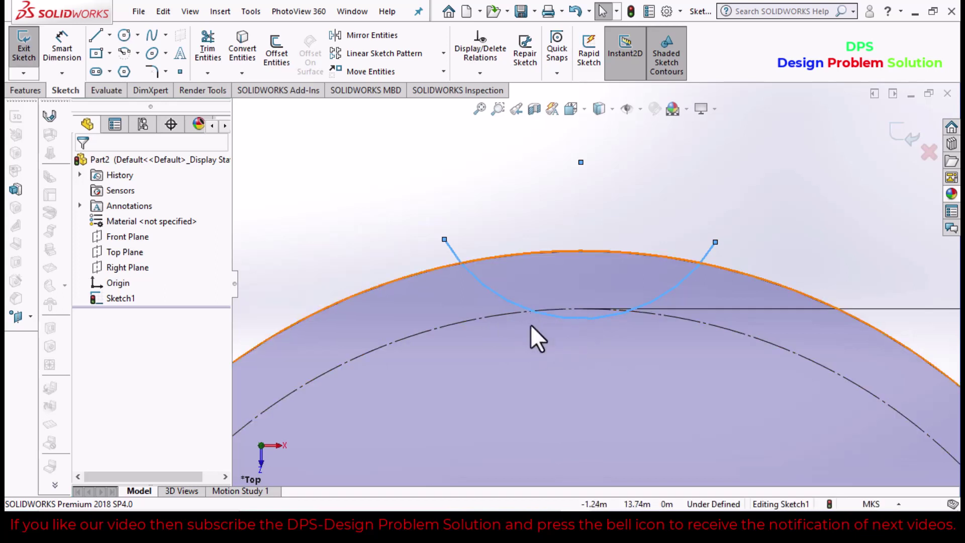
pyautogui.scroll(2, 549, 354)
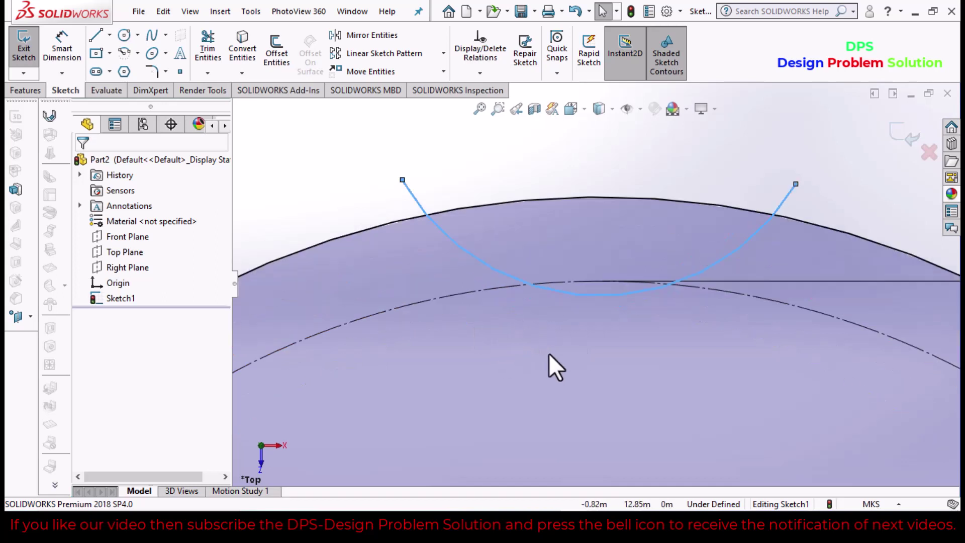
# - Make the scallop arc tangent to the Ø28 construction circle
pyautogui.click(507, 294)
pyautogui.keyDown('ctrl'); pyautogui.click(293, 338); pyautogui.keyUp('ctrl')
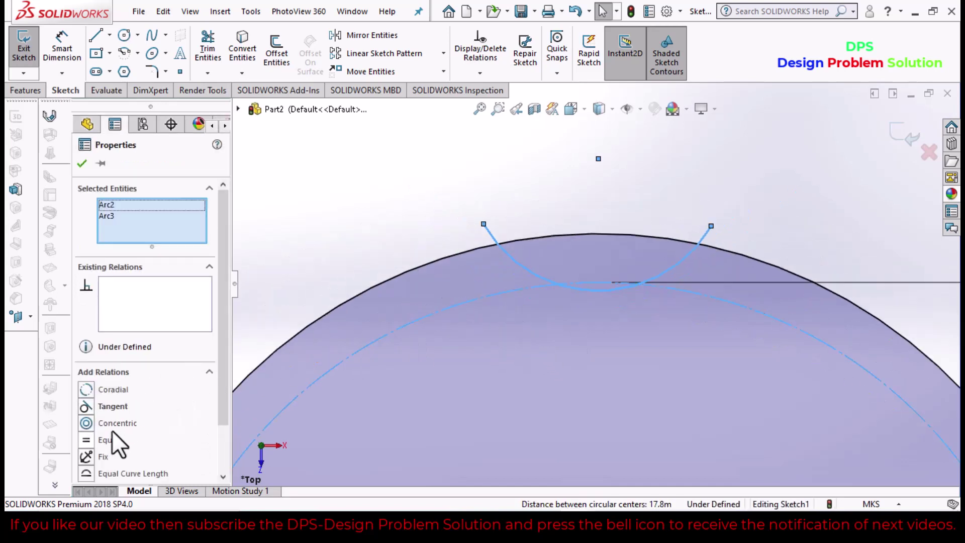
pyautogui.click(84, 407)
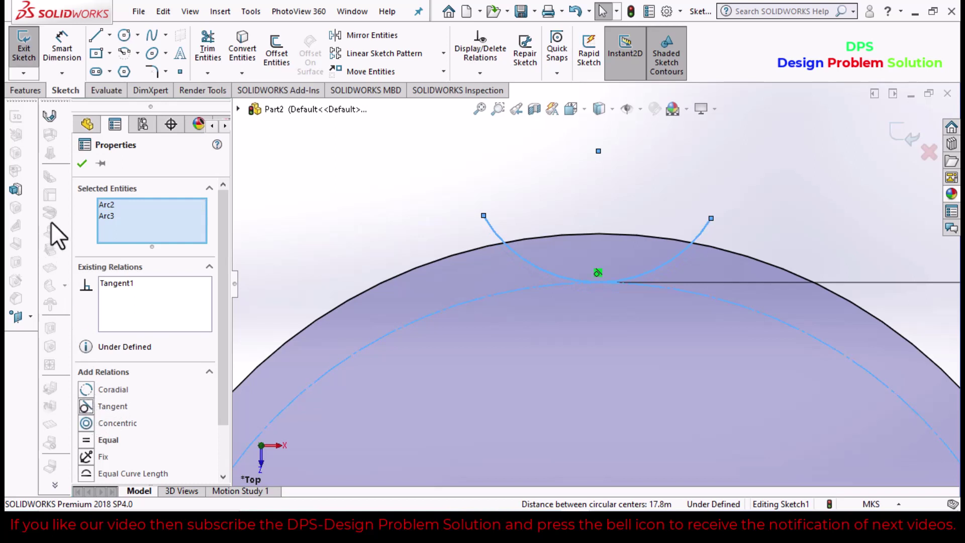
pyautogui.click(82, 164)
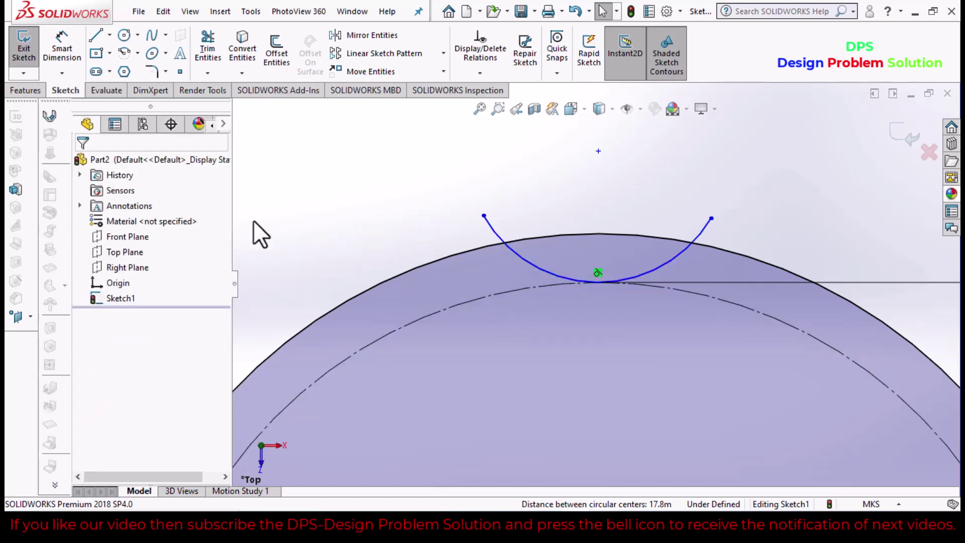
# - Make both arc endpoints coincident with the Ø31 outer circle
pyautogui.click(484, 217)
pyautogui.click(485, 246)
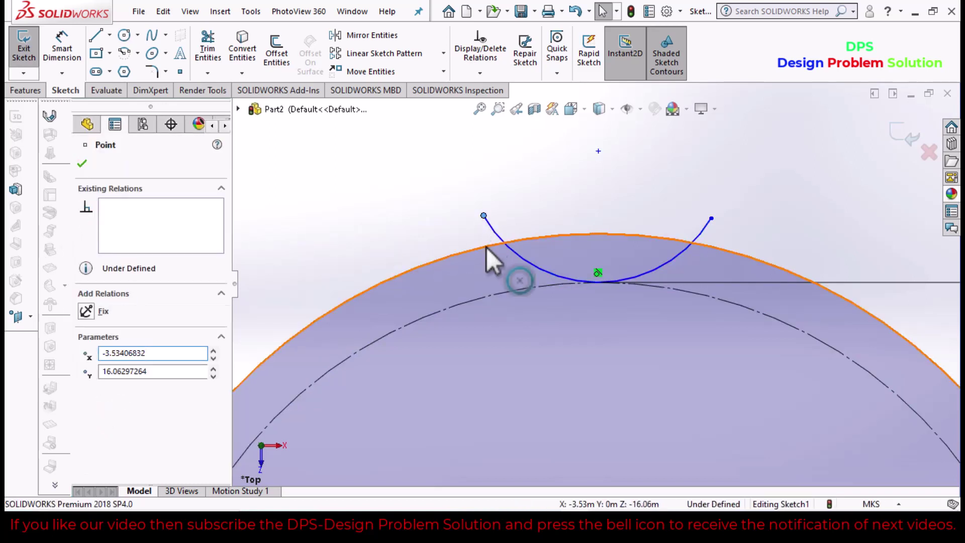
pyautogui.keyDown('ctrl'); pyautogui.click(486, 246); pyautogui.keyUp('ctrl')
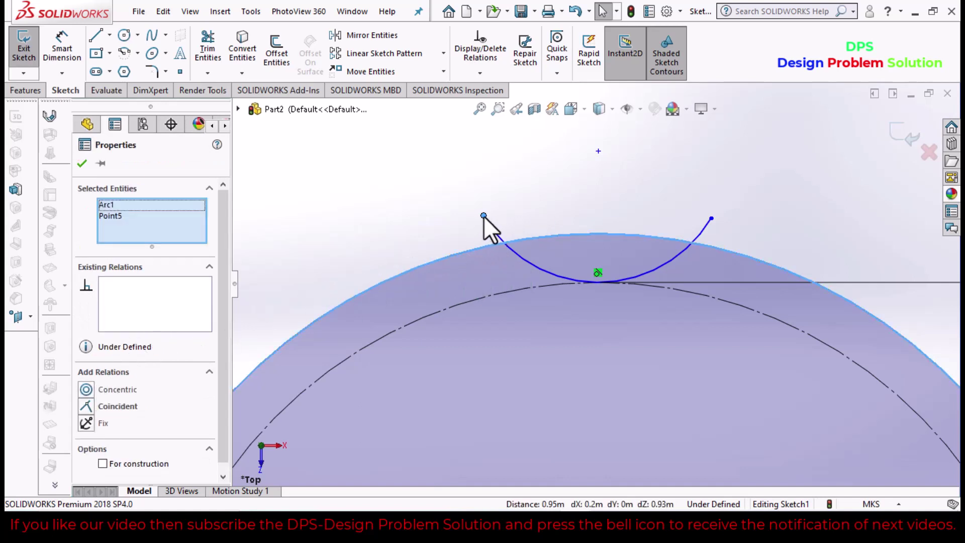
pyautogui.click(88, 407)
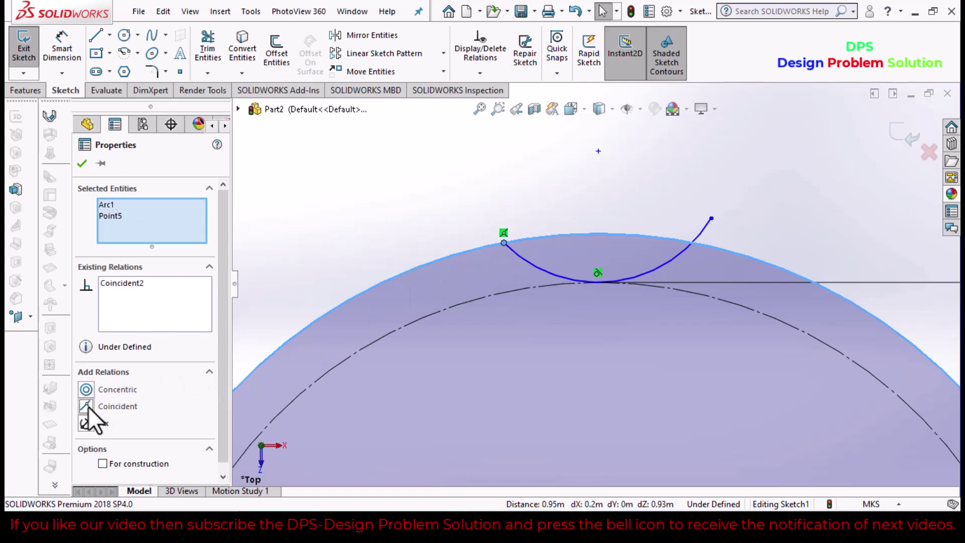
pyautogui.keyDown('ctrl'); pyautogui.click(711, 219); pyautogui.keyUp('ctrl')
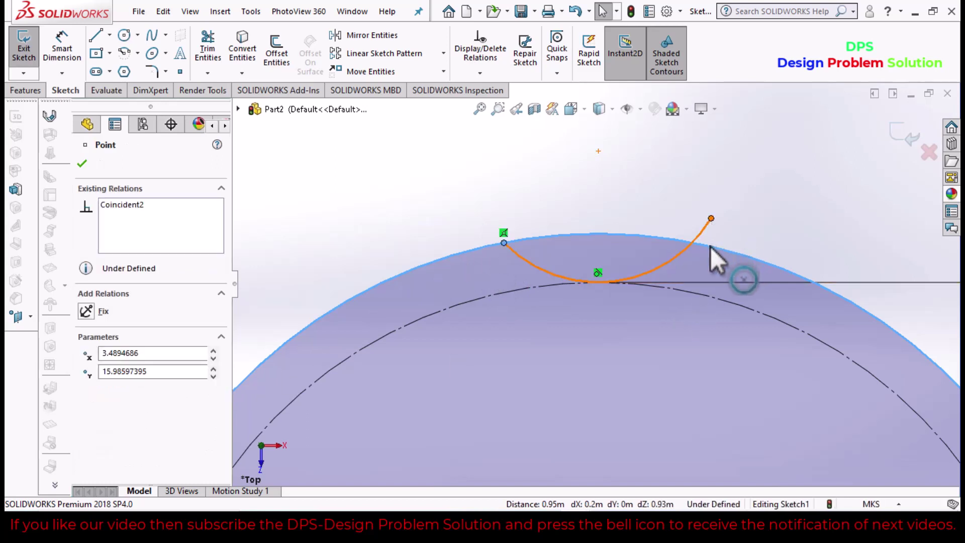
pyautogui.keyDown('ctrl'); pyautogui.click(602, 283); pyautogui.keyUp('ctrl')
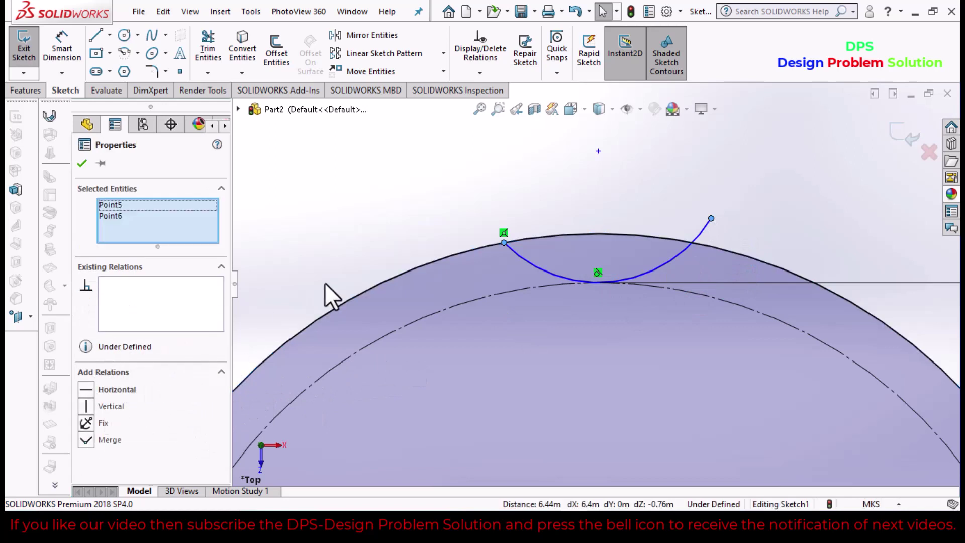
pyautogui.click(341, 247)
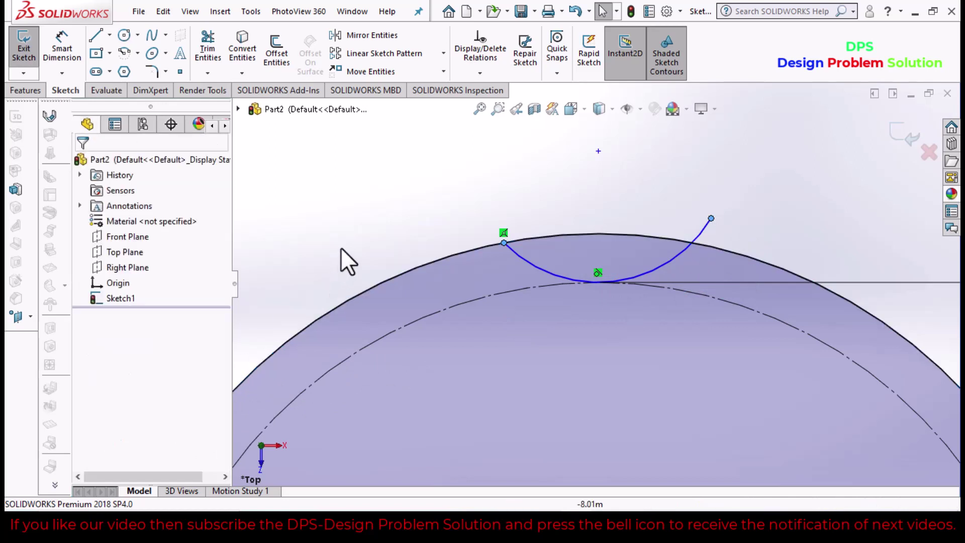
pyautogui.click(711, 219)
pyautogui.click(705, 249)
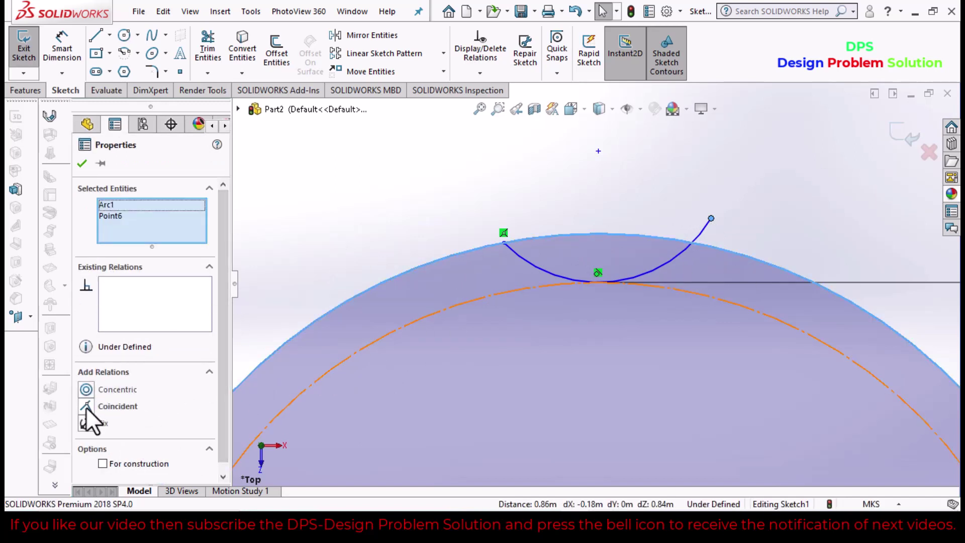
pyautogui.click(86, 406)
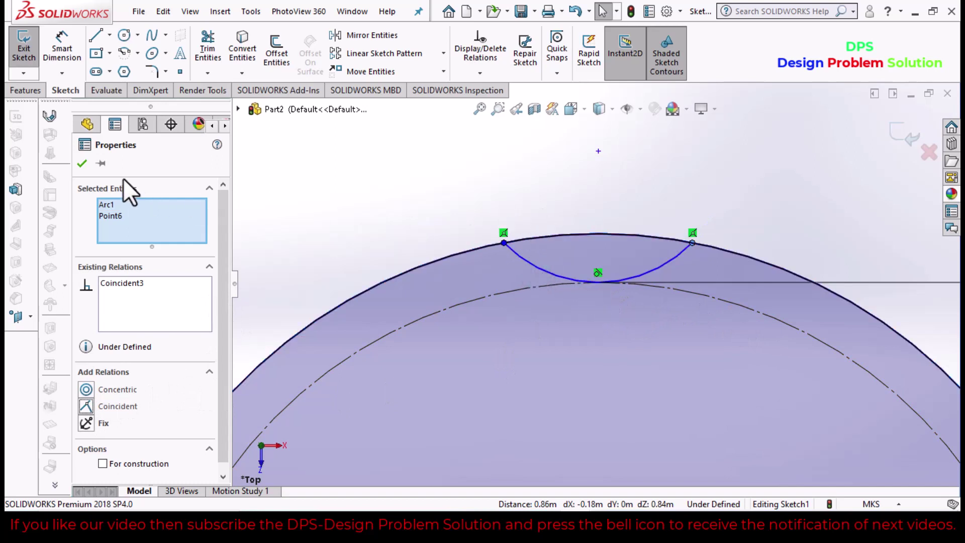
pyautogui.click(82, 163)
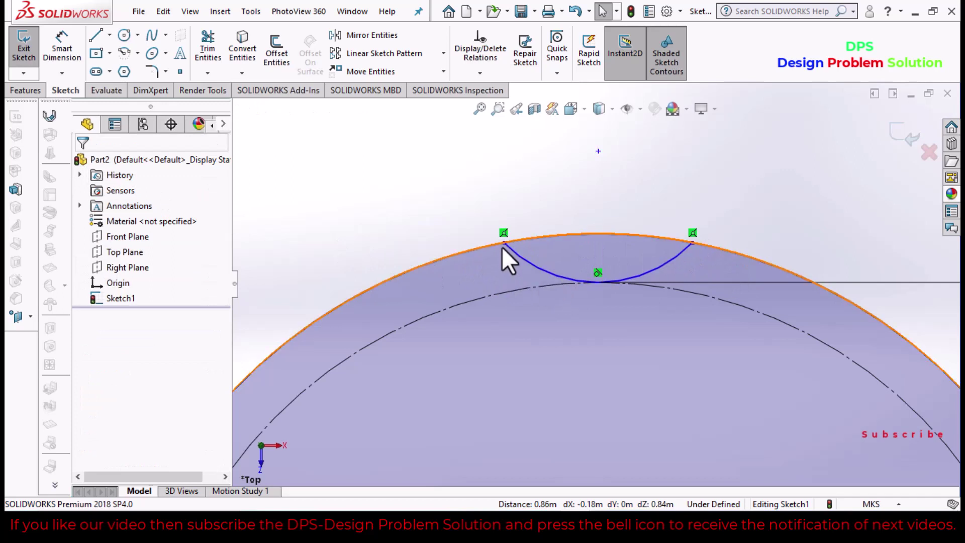
# - Add a Horizontal relation between the arc's two endpoints
pyautogui.click(692, 243)
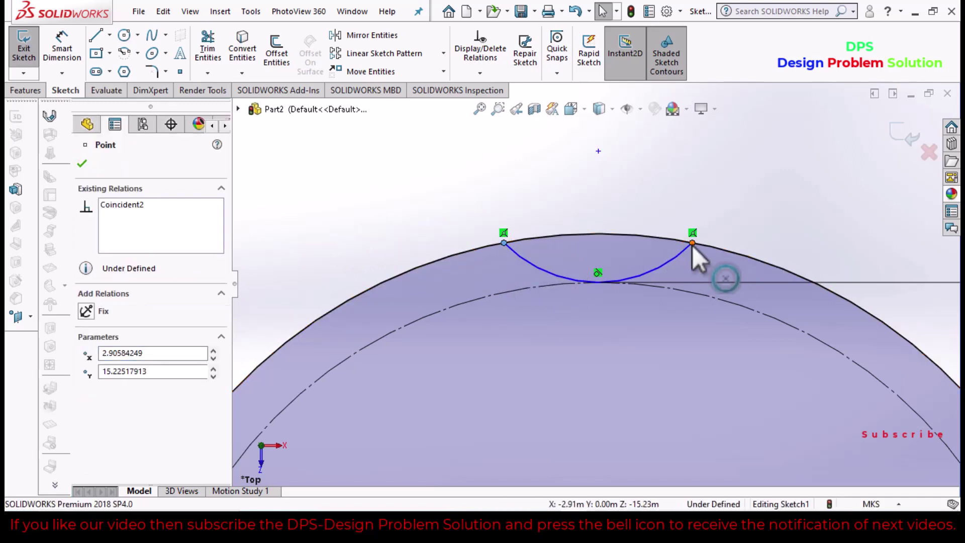
pyautogui.keyDown('ctrl'); pyautogui.click(503, 243); pyautogui.keyUp('ctrl')
pyautogui.click(93, 389)
pyautogui.click(81, 164)
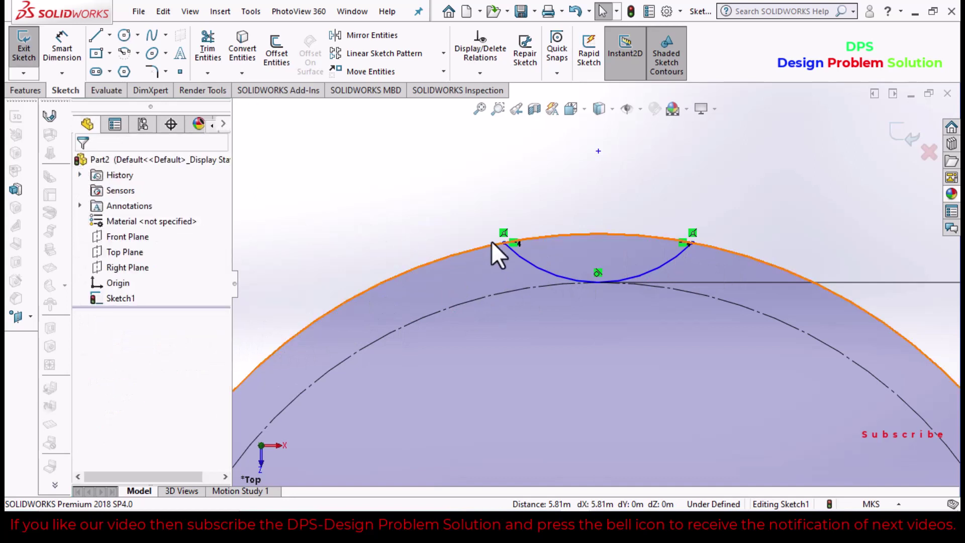
pyautogui.scroll(-1, 521, 237)
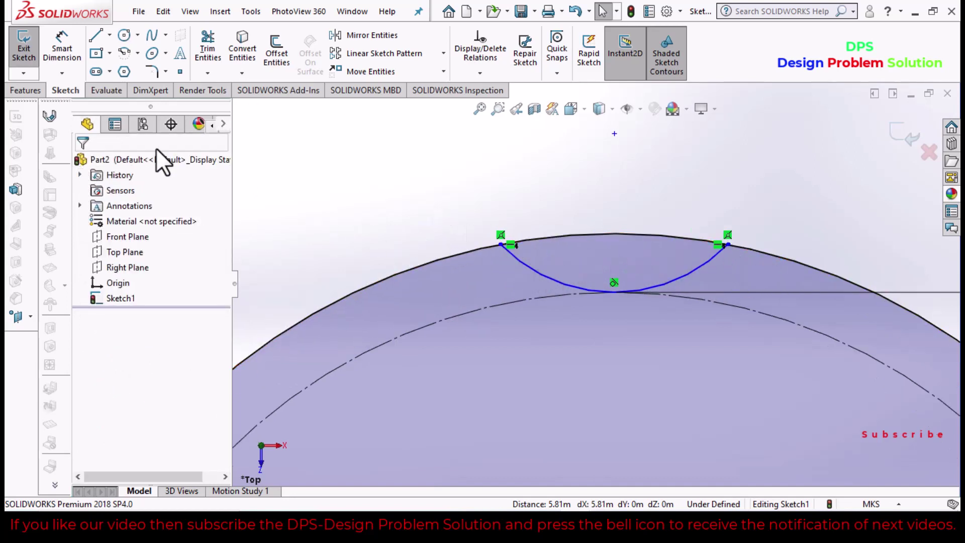
# - Dimension the distance between the arc's two endpoints to 5.40
pyautogui.click(61, 44)
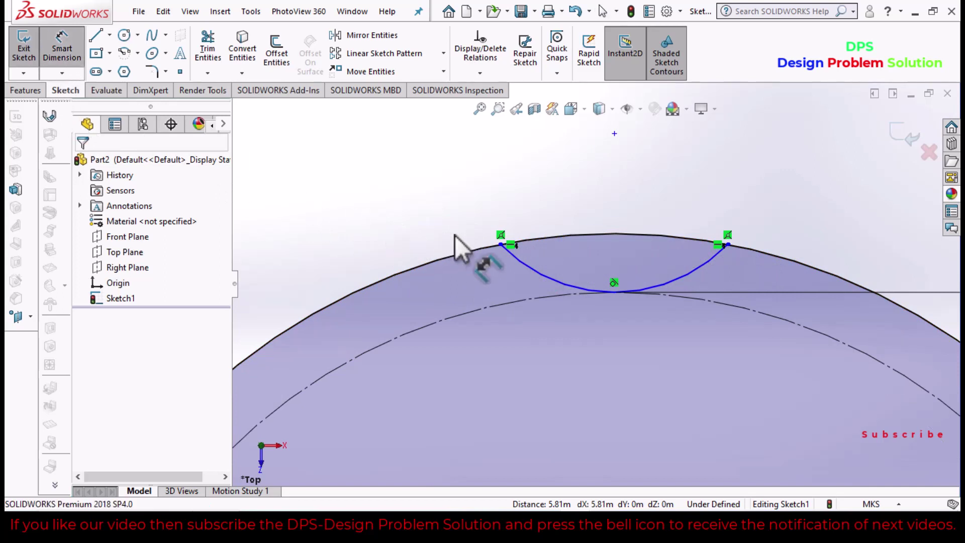
pyautogui.click(500, 245)
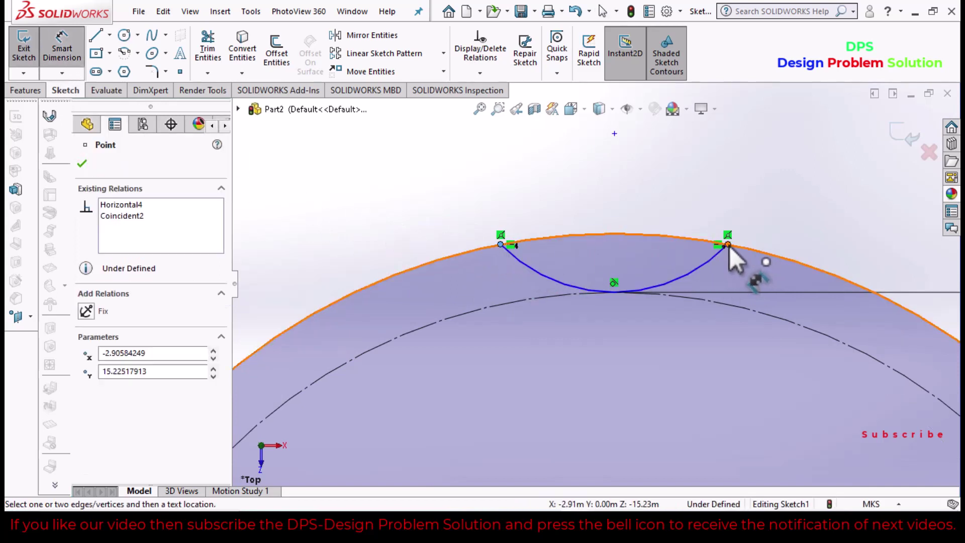
pyautogui.click(728, 244)
pyautogui.click(628, 193)
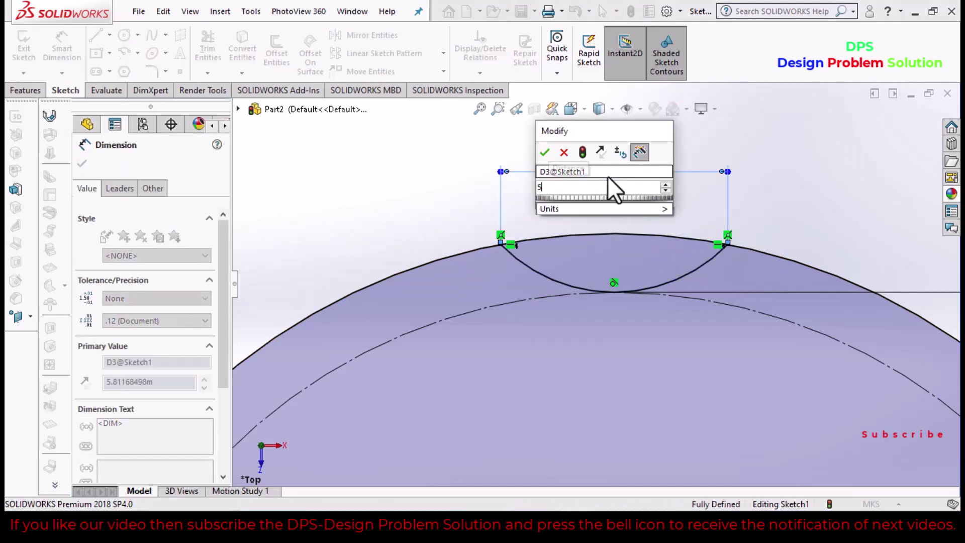
pyautogui.write('5.4')
pyautogui.press('Return')
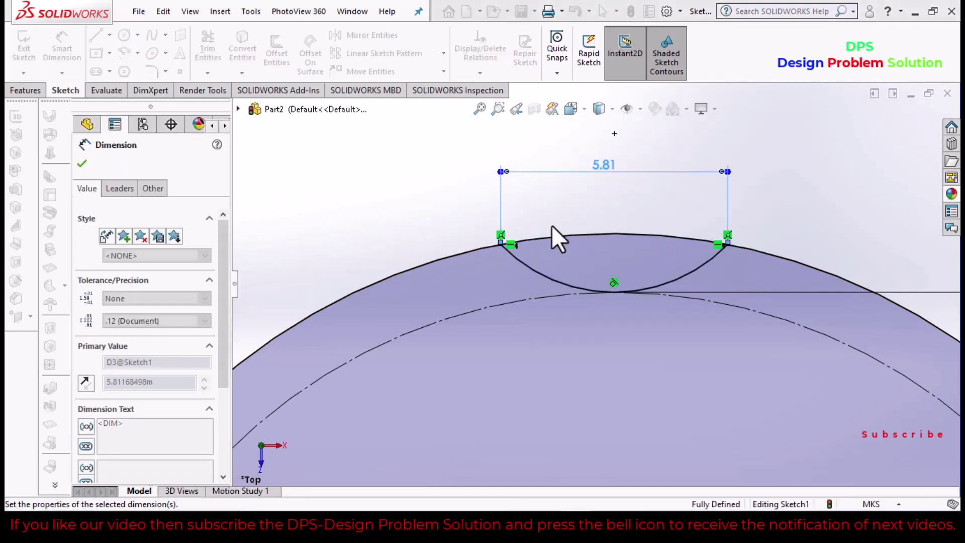
pyautogui.scroll(-2, 667, 244)
pyautogui.scroll(6, 666, 244)
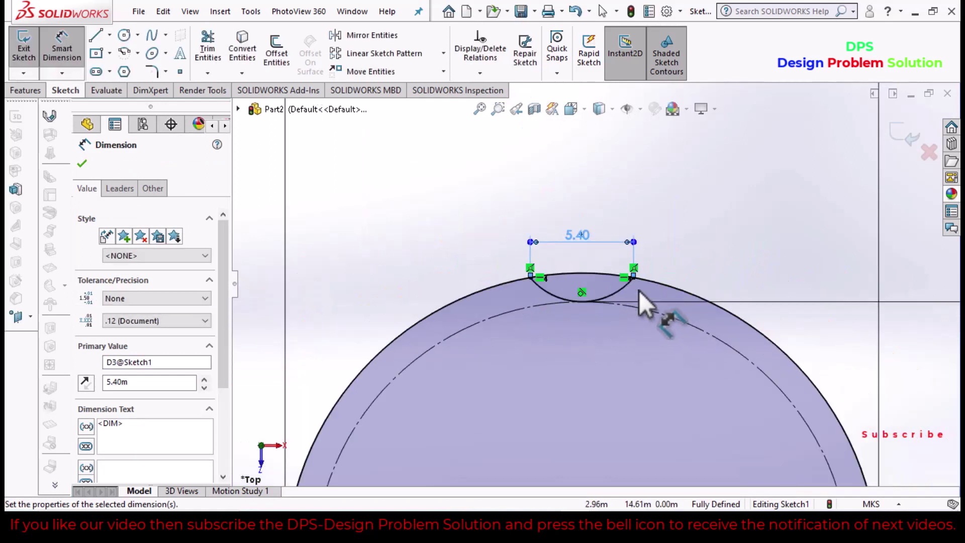
pyautogui.scroll(4, 603, 332)
pyautogui.scroll(-1, 603, 366)
pyautogui.scroll(1, 600, 366)
pyautogui.scroll(1, 599, 366)
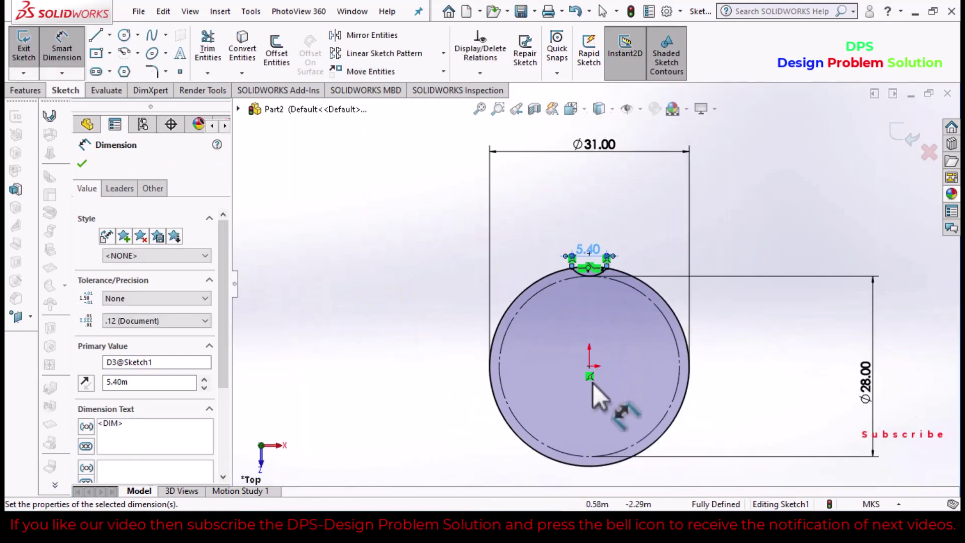
pyautogui.click(443, 52)
# - Circular-pattern the scallop arc into 18 equal copies, with the radius dimension turned off
pyautogui.click(439, 86)
pyautogui.scroll(-3, 618, 277)
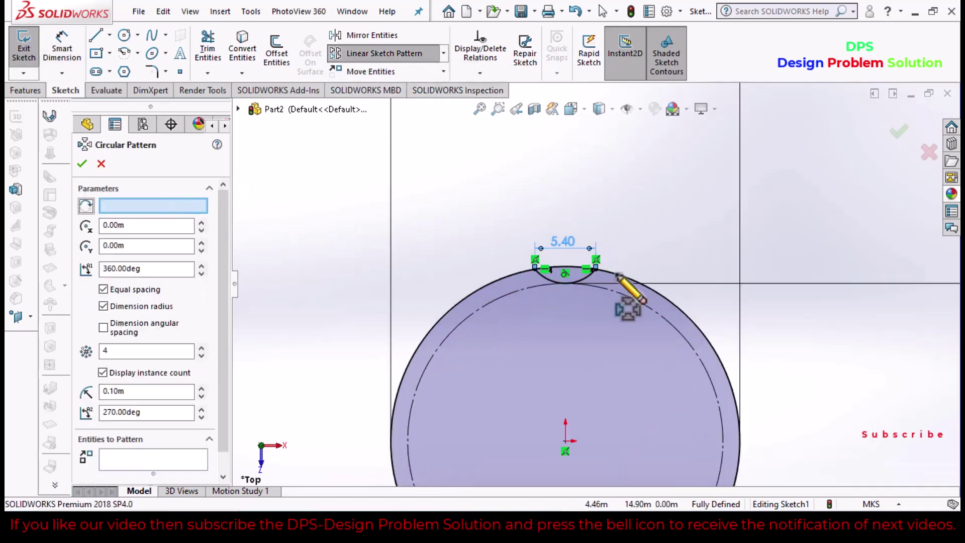
pyautogui.click(578, 281)
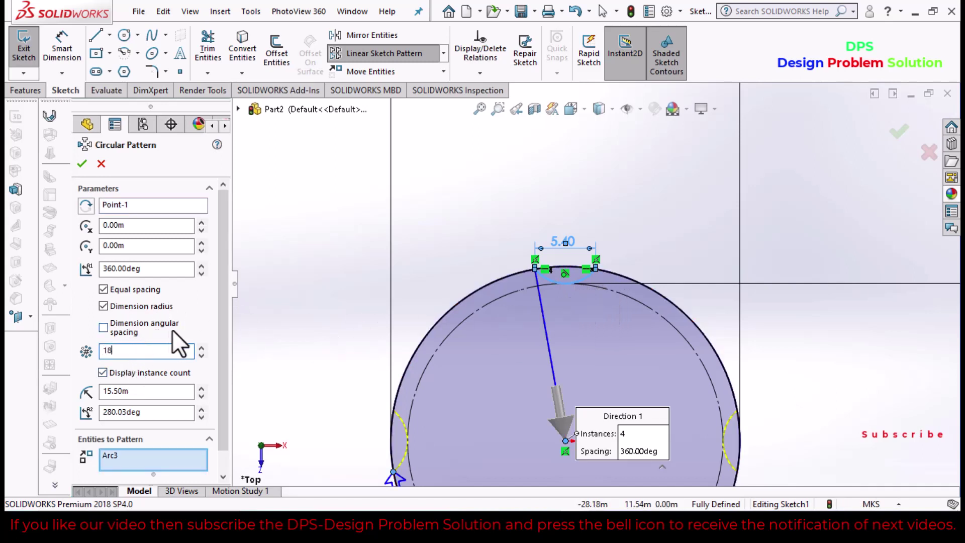
pyautogui.click(194, 310)
pyautogui.scroll(-2, 624, 409)
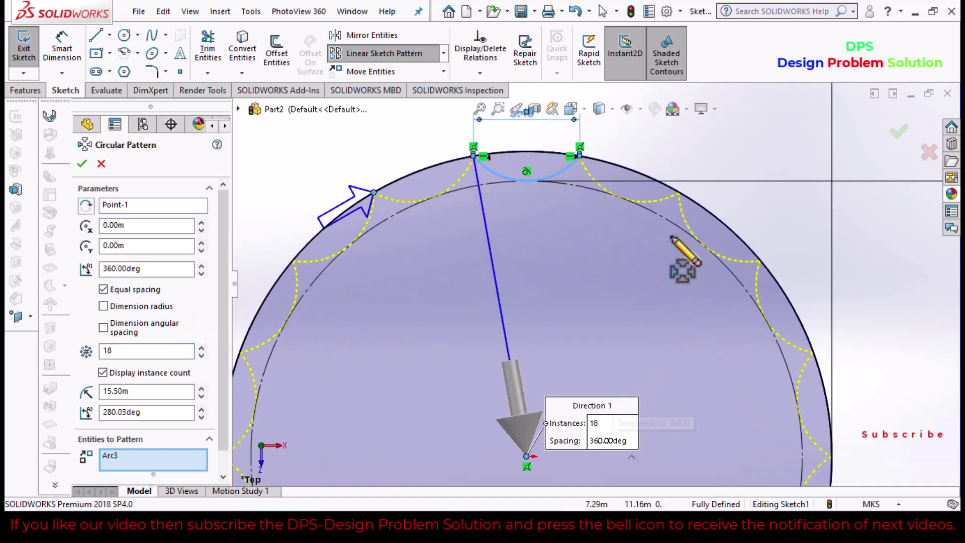
pyautogui.scroll(-2, 681, 257)
pyautogui.scroll(2, 672, 229)
pyautogui.scroll(3, 532, 349)
pyautogui.scroll(-2, 586, 413)
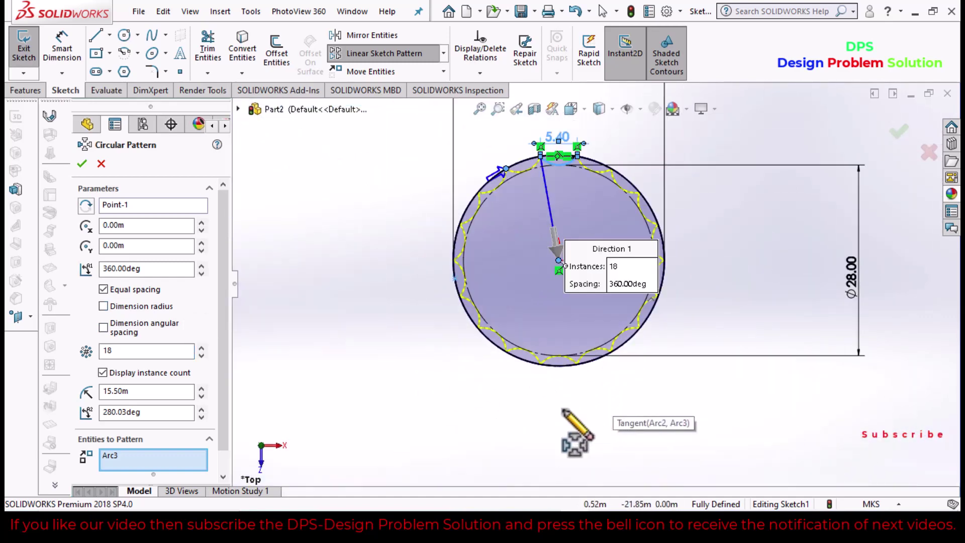
pyautogui.click(82, 163)
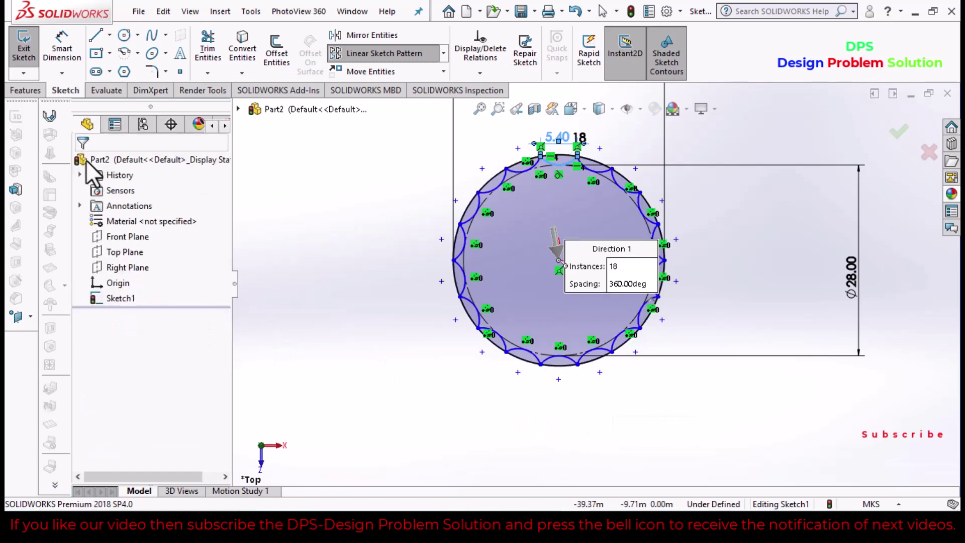
# - Extrude the scalloped inner region of Sketch1 to a blind depth of 0.1m
pyautogui.click(902, 135)
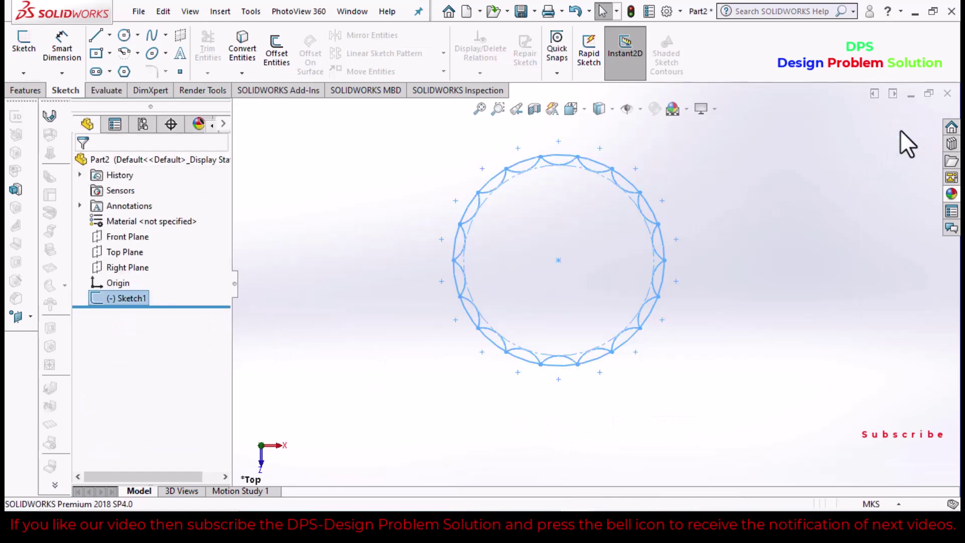
pyautogui.click(29, 91)
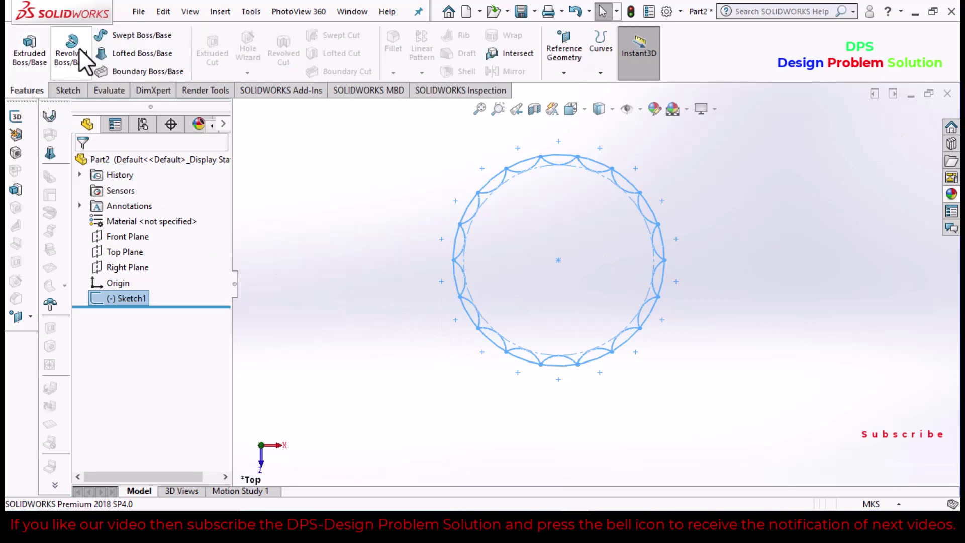
pyautogui.click(30, 48)
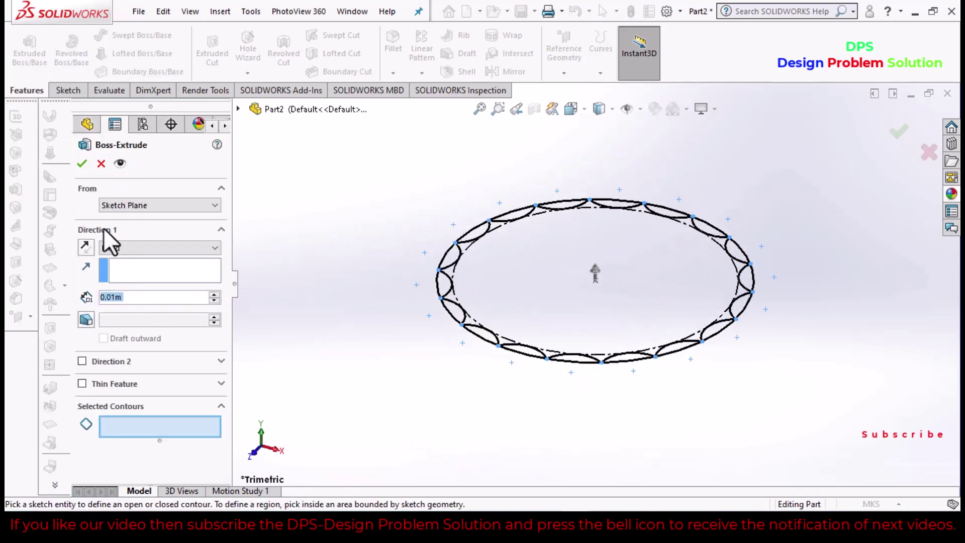
pyautogui.click(148, 298)
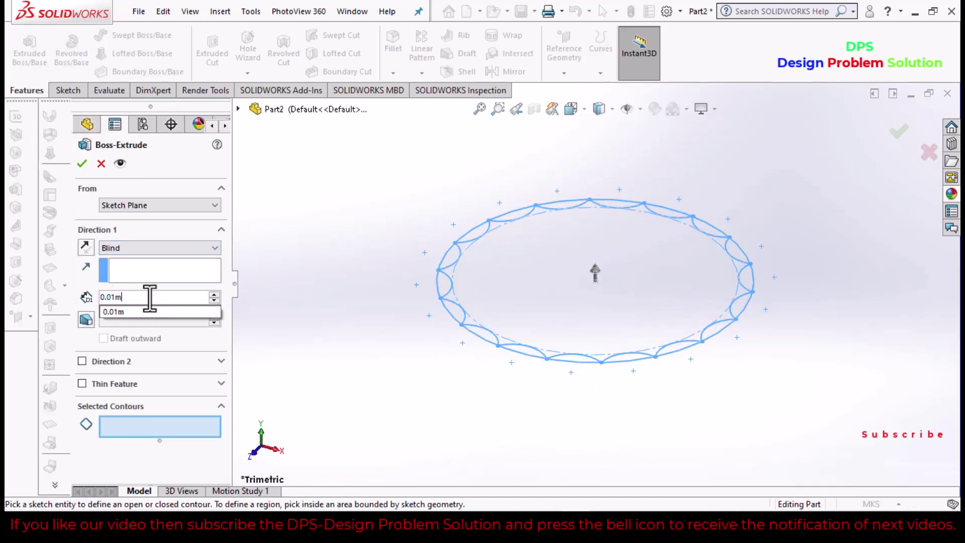
pyautogui.press('BackSpace')
pyautogui.press('BackSpace')
pyautogui.press('BackSpace')
pyautogui.press('BackSpace')
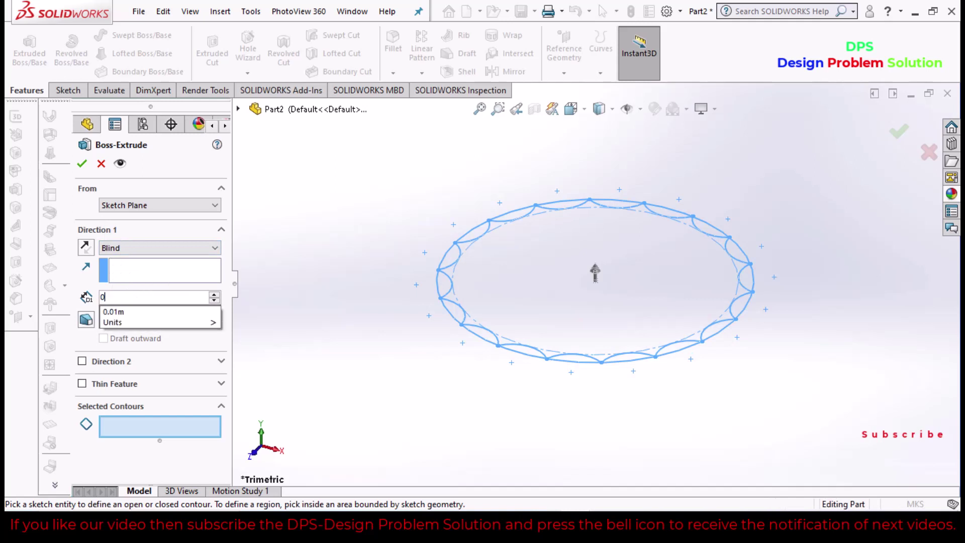
pyautogui.write('.1')
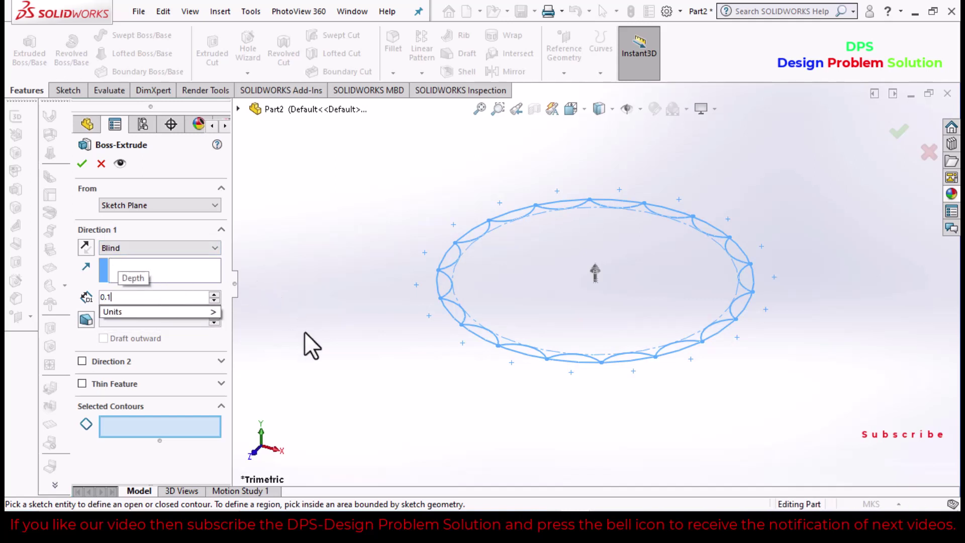
pyautogui.press('Return')
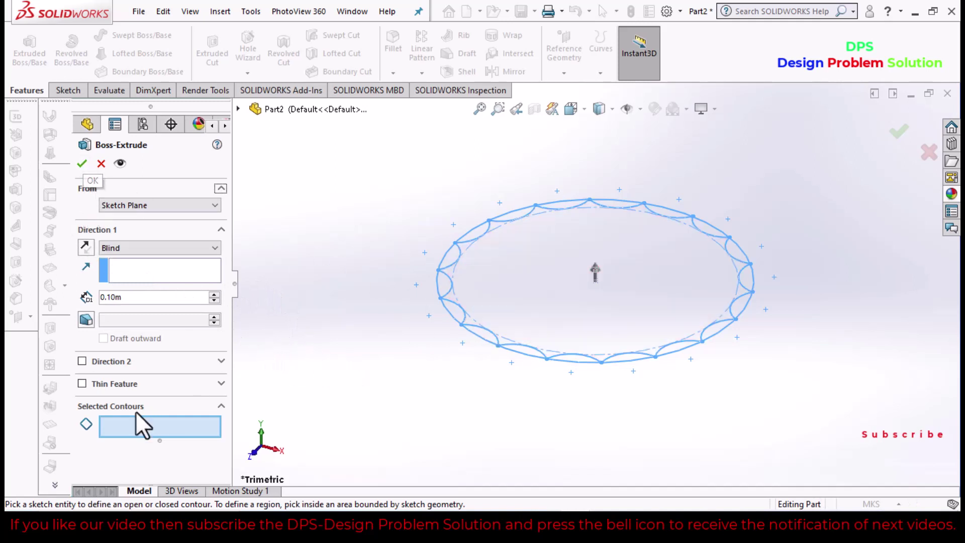
pyautogui.click(525, 298)
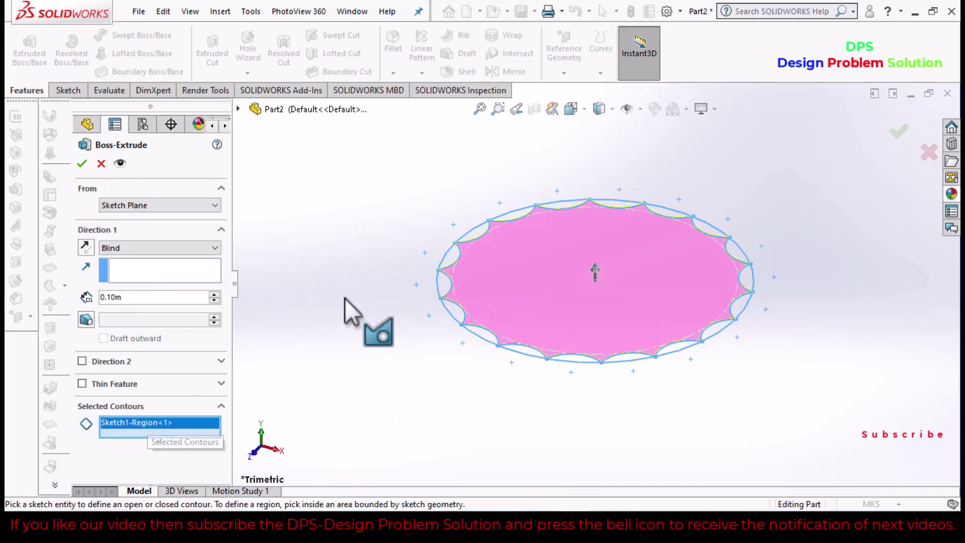
pyautogui.click(82, 164)
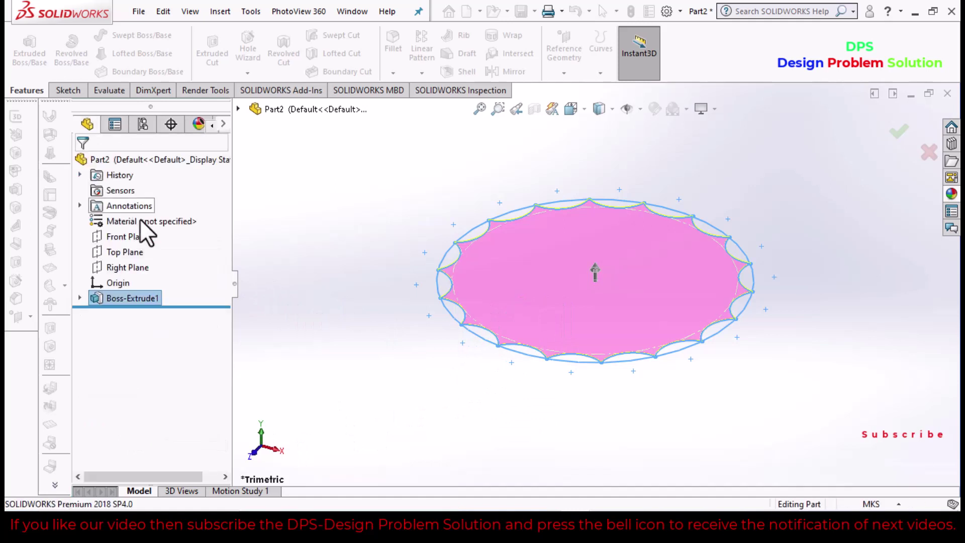
pyautogui.moveTo(356, 379); pyautogui.dragTo(344, 454, button='middle')
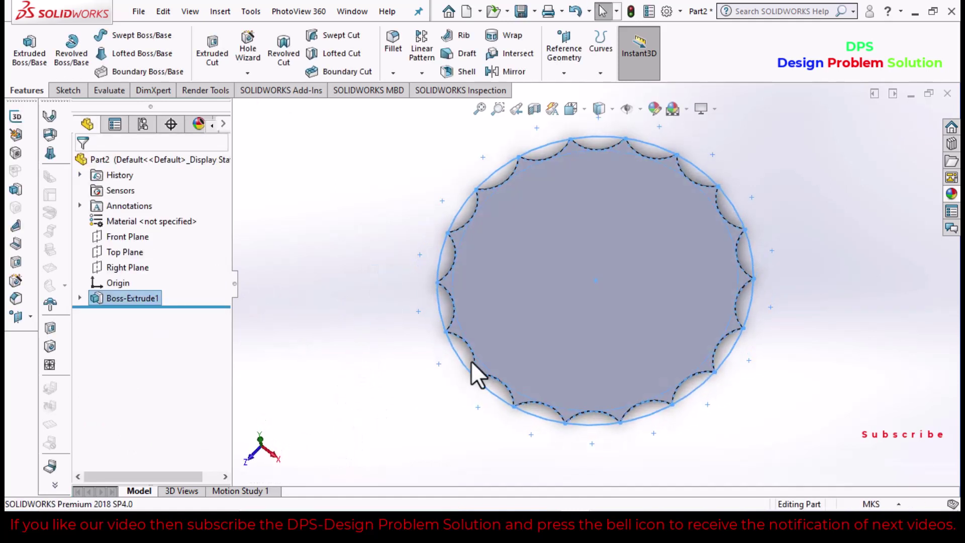
# - Create Plane1 offset 8 from the scalloped face and view it normal to
pyautogui.click(562, 74)
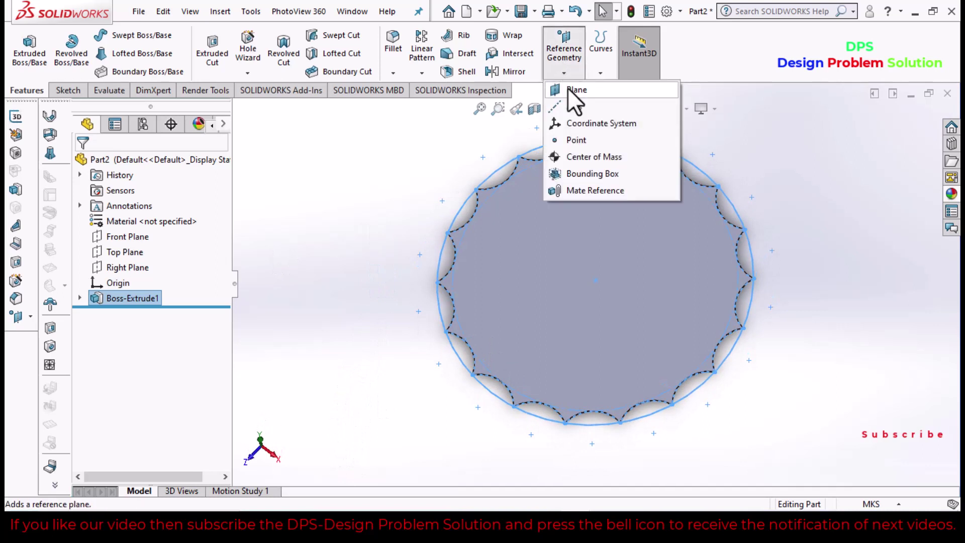
pyautogui.click(568, 88)
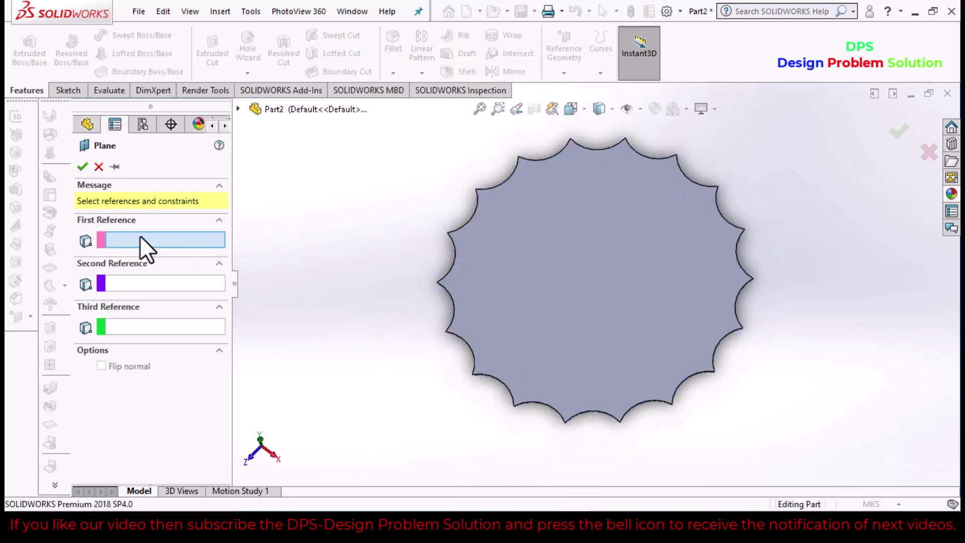
pyautogui.click(485, 265)
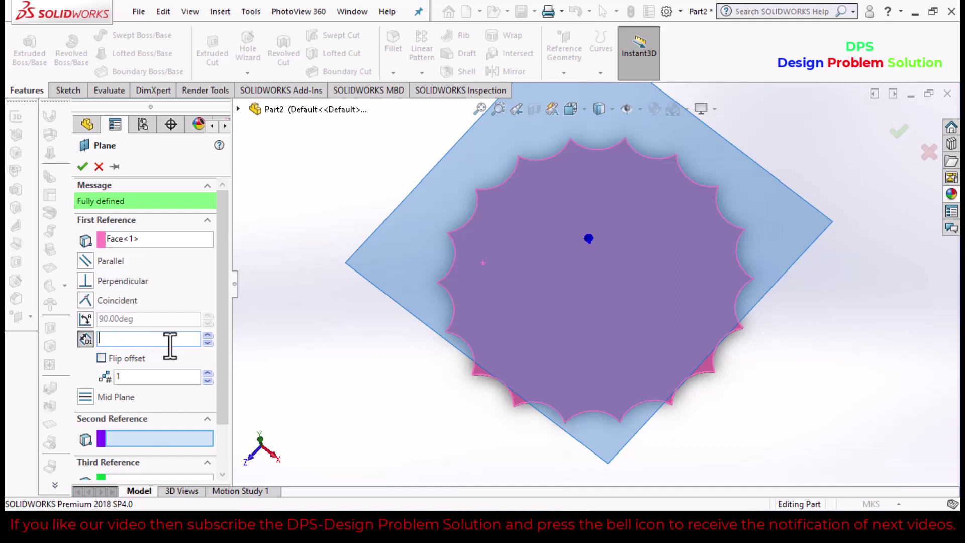
pyautogui.click(80, 168)
pyautogui.moveTo(364, 332); pyautogui.dragTo(394, 319, button='middle')
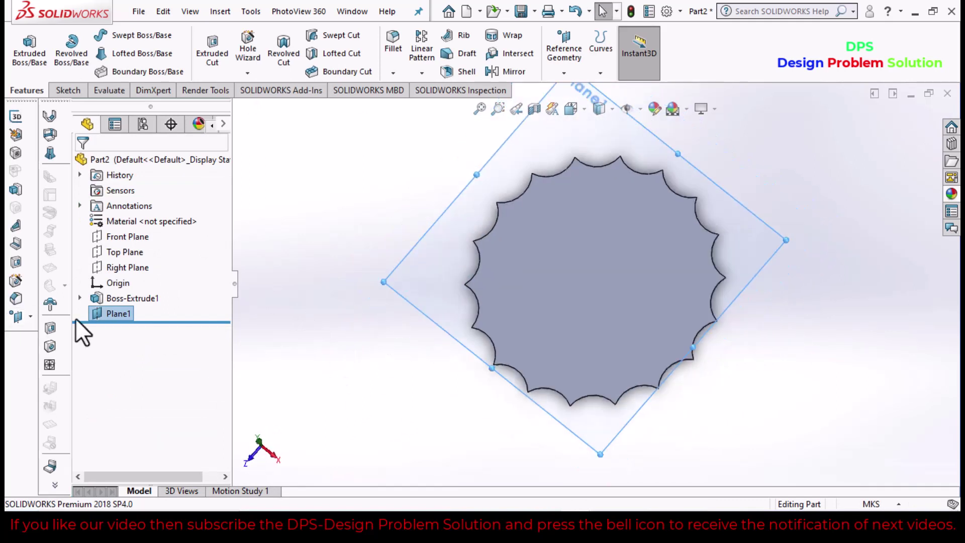
pyautogui.rightClick(111, 318)
pyautogui.click(186, 222)
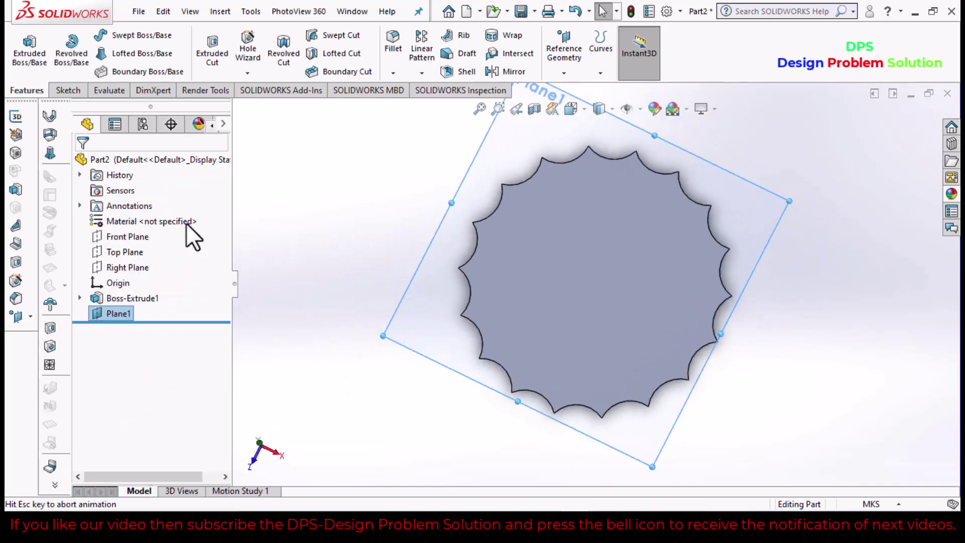
# - Sketch a circle of radius about 14 at the origin on Plane1, then exit the sketch
pyautogui.click(68, 90)
pyautogui.click(34, 53)
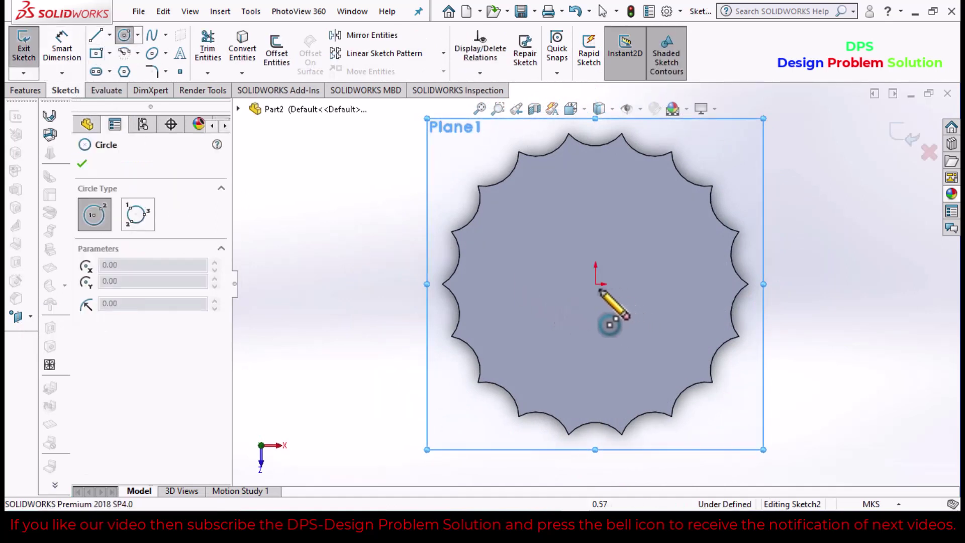
pyautogui.click(596, 284)
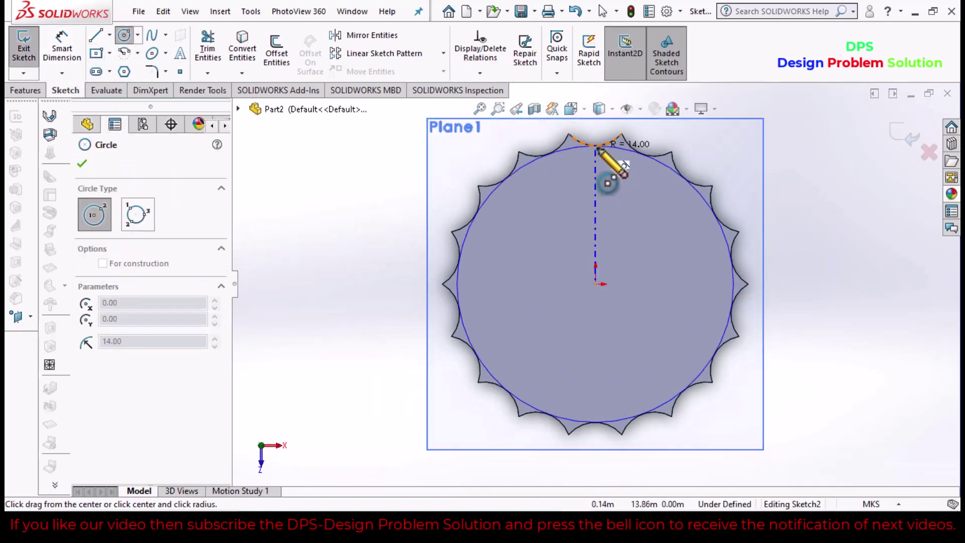
pyautogui.click(608, 149)
pyautogui.press('Escape')
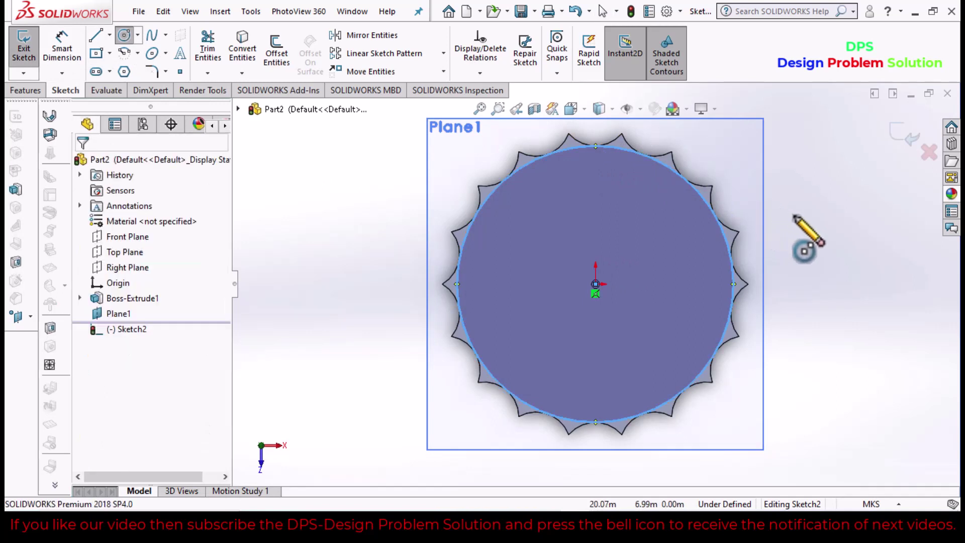
pyautogui.moveTo(810, 246); pyautogui.dragTo(759, 256, button='middle')
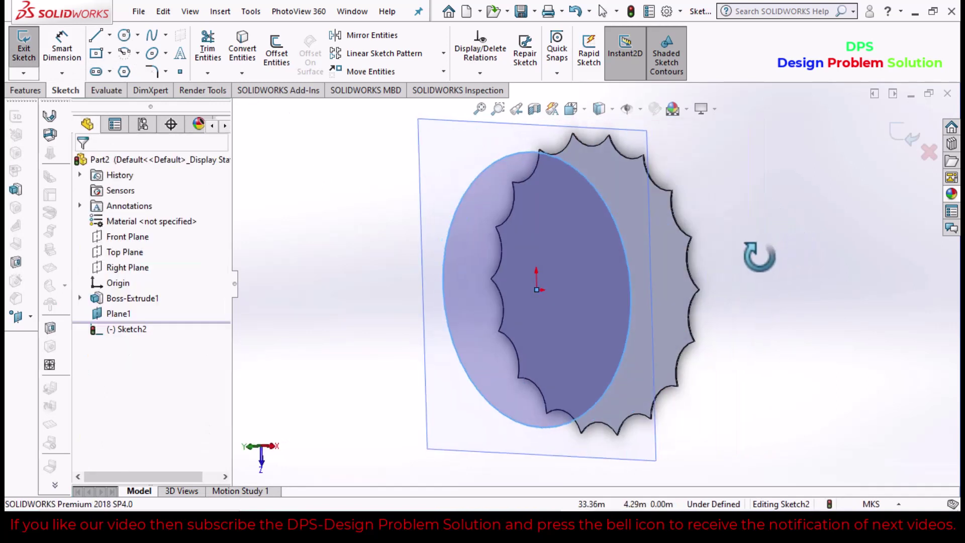
pyautogui.click(892, 135)
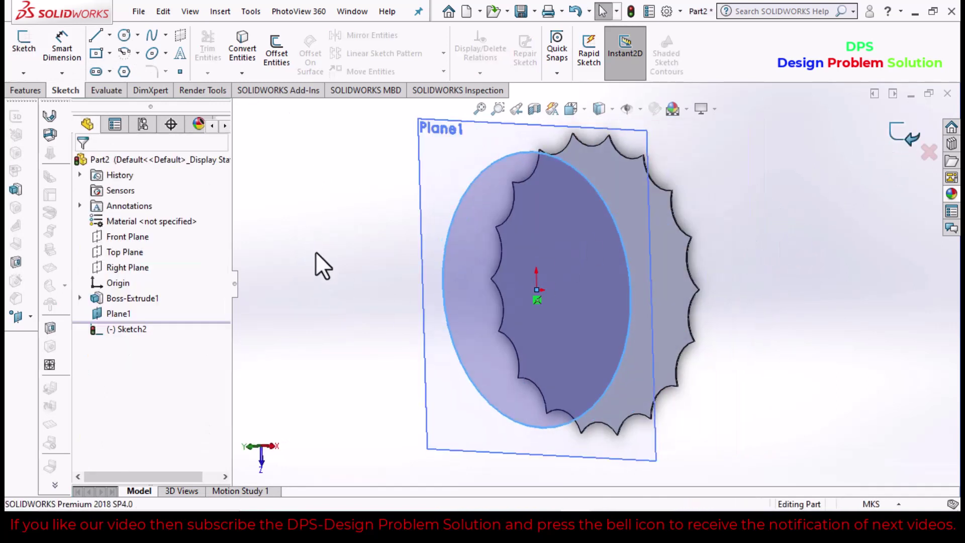
pyautogui.moveTo(309, 276); pyautogui.dragTo(428, 337, button='middle')
# - Loft Sketch2's circle to the scalloped face, creating Loft1
pyautogui.click(28, 92)
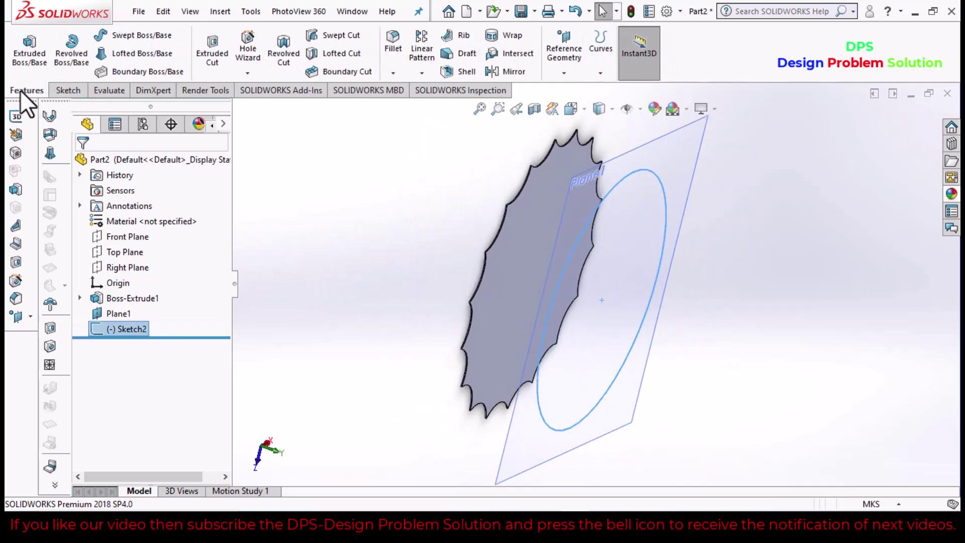
pyautogui.click(131, 59)
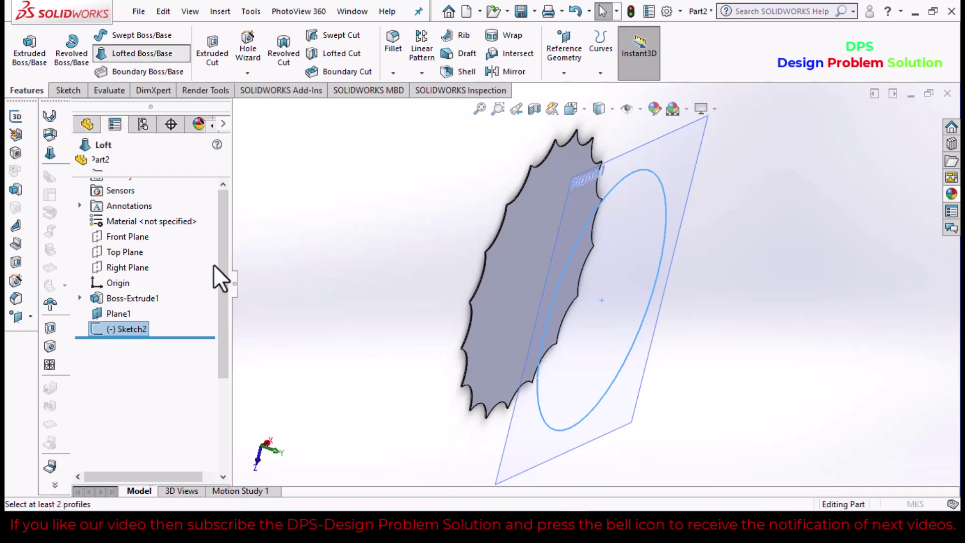
pyautogui.moveTo(428, 347); pyautogui.dragTo(463, 311, button='middle')
pyautogui.click(496, 294)
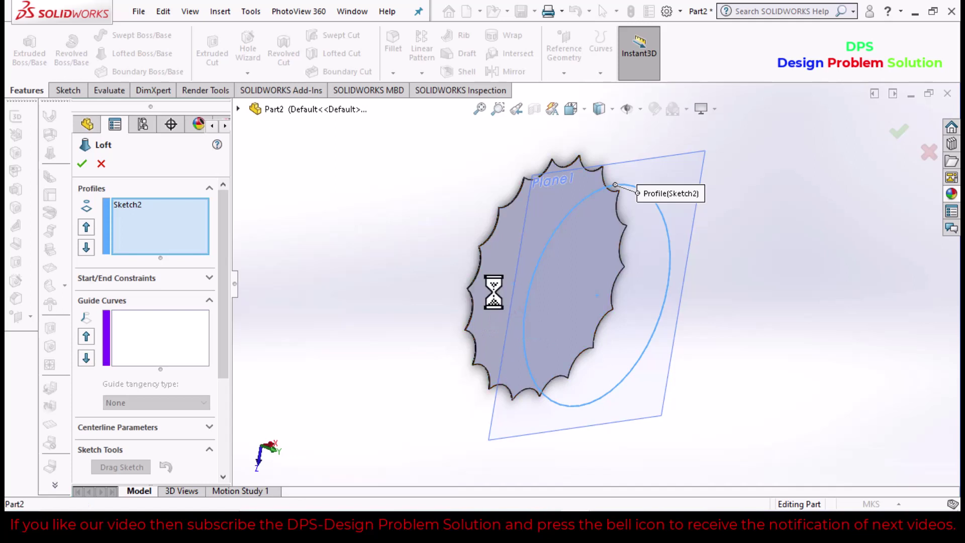
pyautogui.moveTo(337, 345); pyautogui.dragTo(308, 407, button='middle')
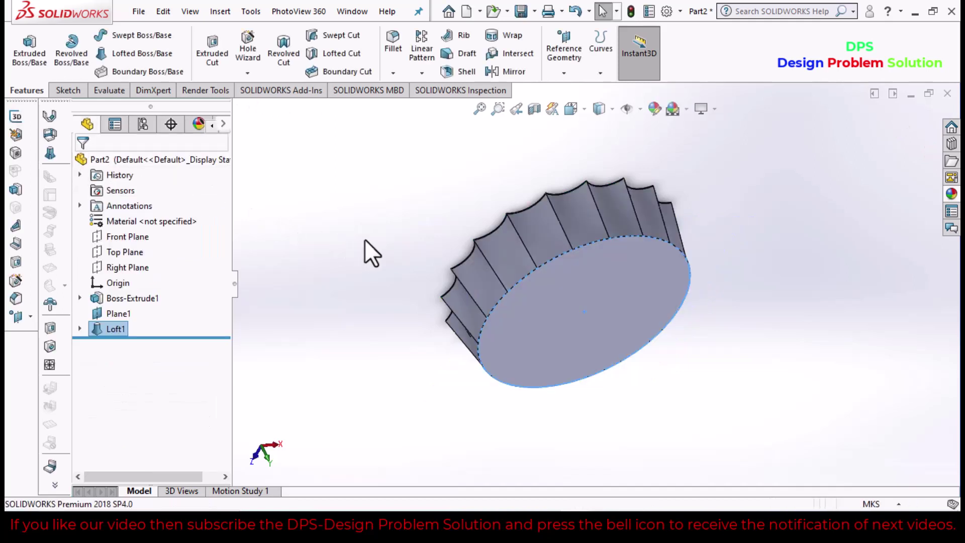
pyautogui.moveTo(371, 249); pyautogui.dragTo(332, 338, button='middle')
pyautogui.moveTo(385, 395); pyautogui.dragTo(416, 195, button='middle')
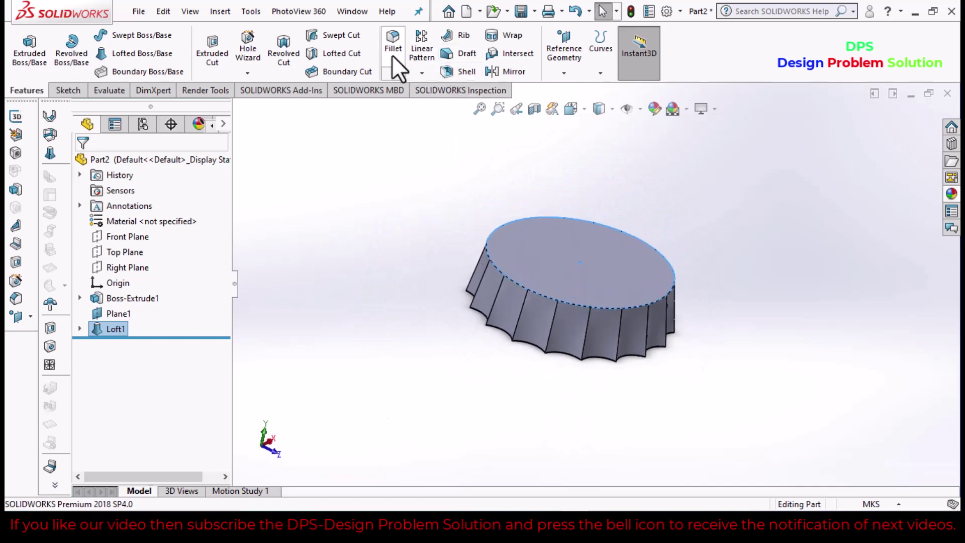
# - Fillet the cap's top face with a 3.00 m radius to create Fillet1
pyautogui.click(393, 72)
pyautogui.click(394, 90)
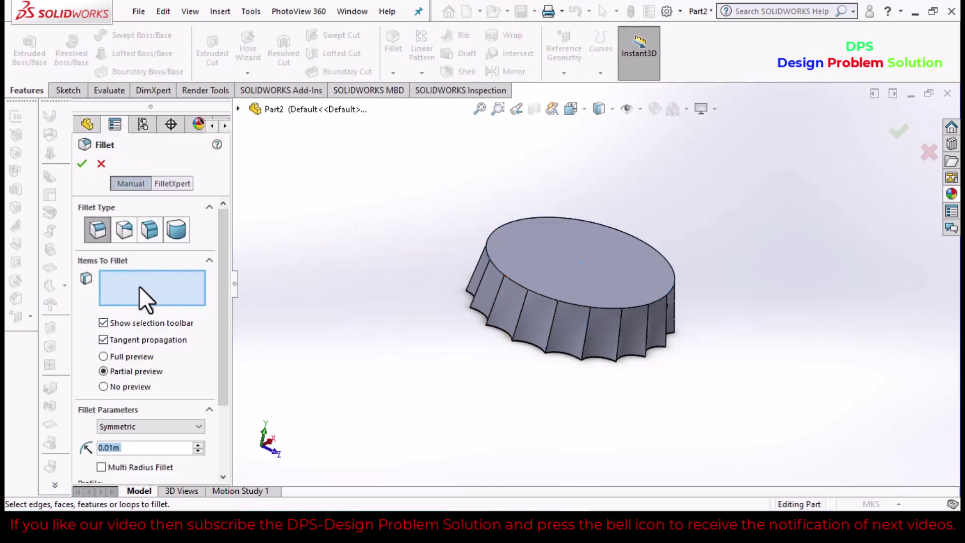
pyautogui.click(582, 268)
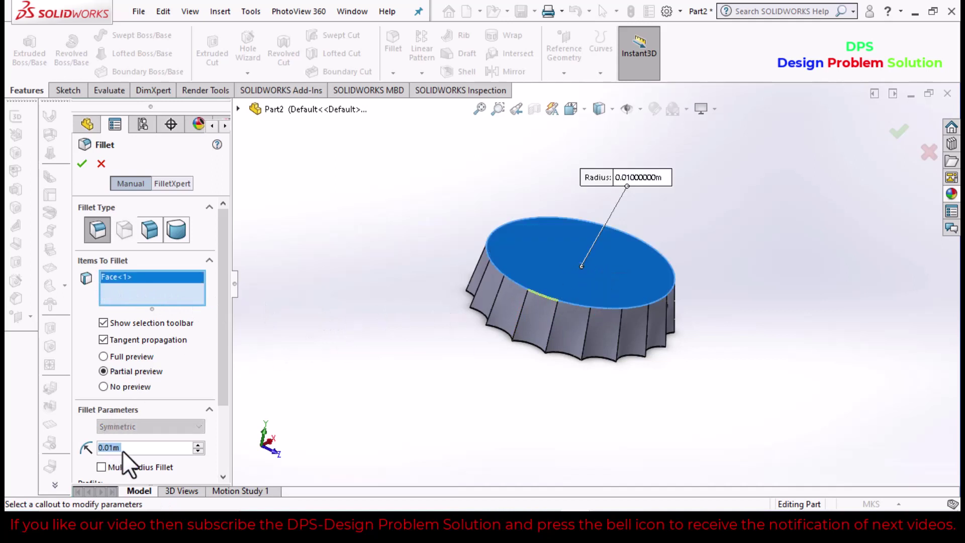
pyautogui.write('0.0')
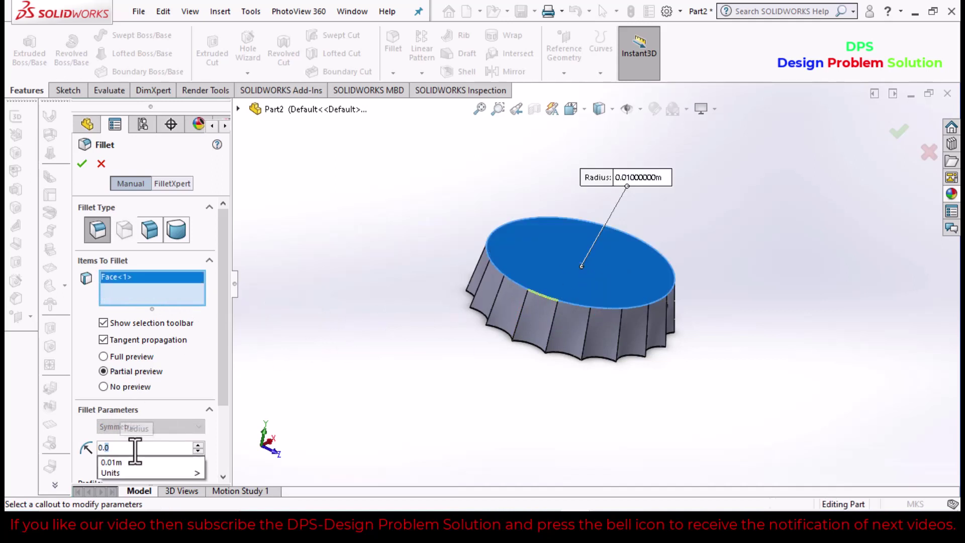
pyautogui.press('BackSpace')
pyautogui.press('BackSpace')
pyautogui.press('BackSpace')
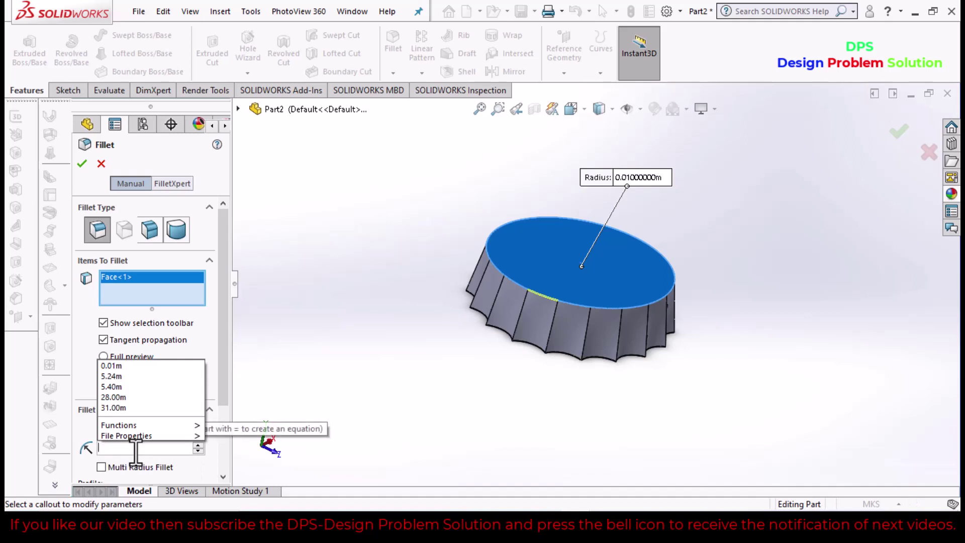
pyautogui.write('3')
pyautogui.press('Return')
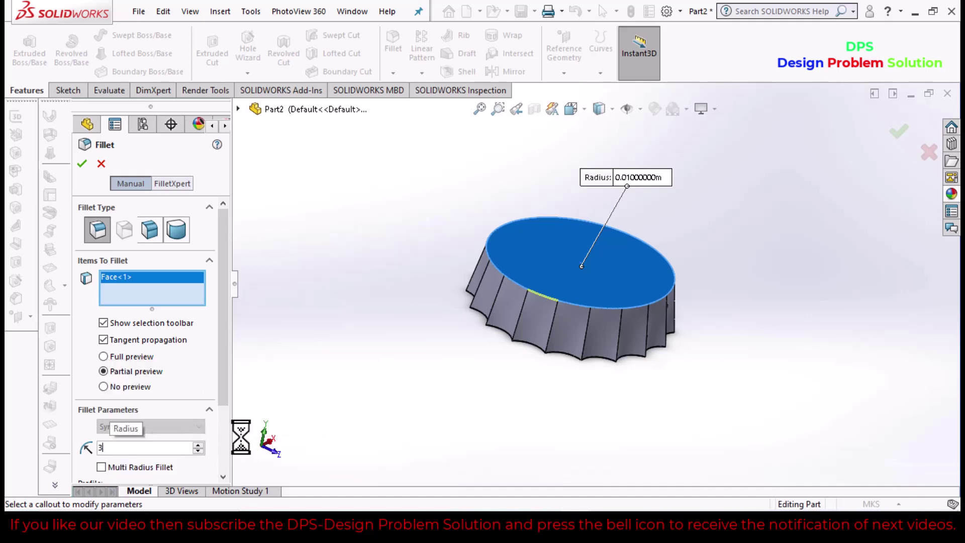
pyautogui.click(82, 164)
pyautogui.moveTo(464, 376); pyautogui.dragTo(502, 352, button='middle')
# - Shell the cap 0.6 m thick, removing the scalloped base face so it stays open
pyautogui.click(457, 71)
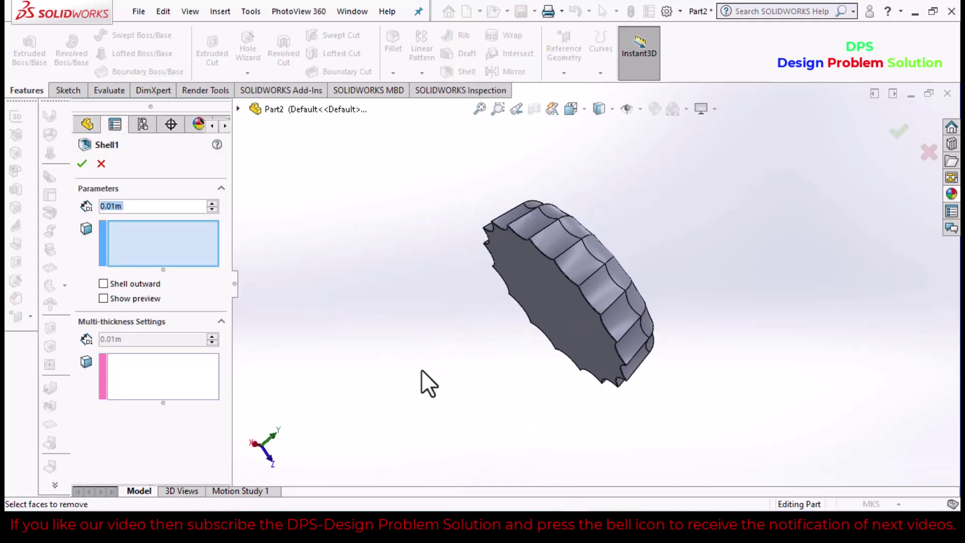
pyautogui.moveTo(421, 371); pyautogui.dragTo(443, 321, button='middle')
pyautogui.click(595, 317)
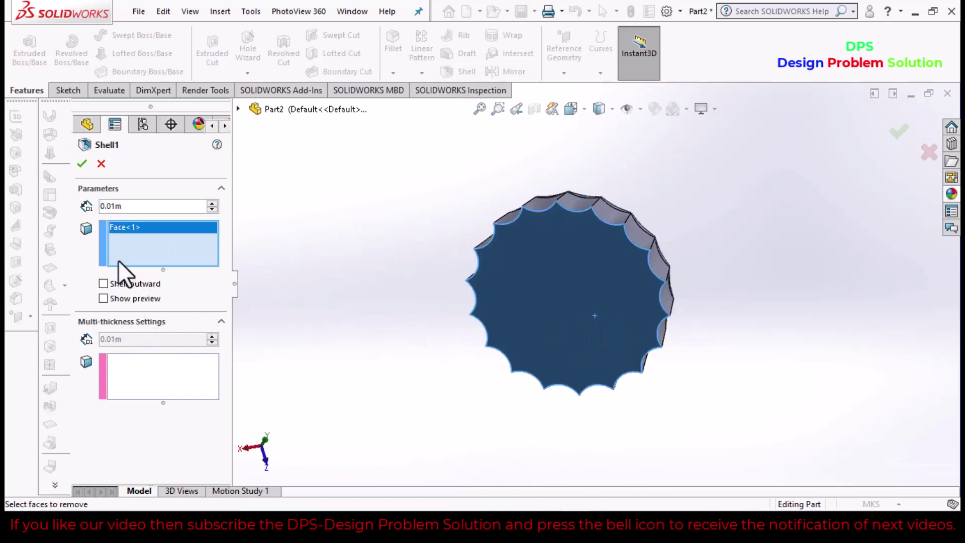
pyautogui.doubleClick(146, 206)
pyautogui.write('0')
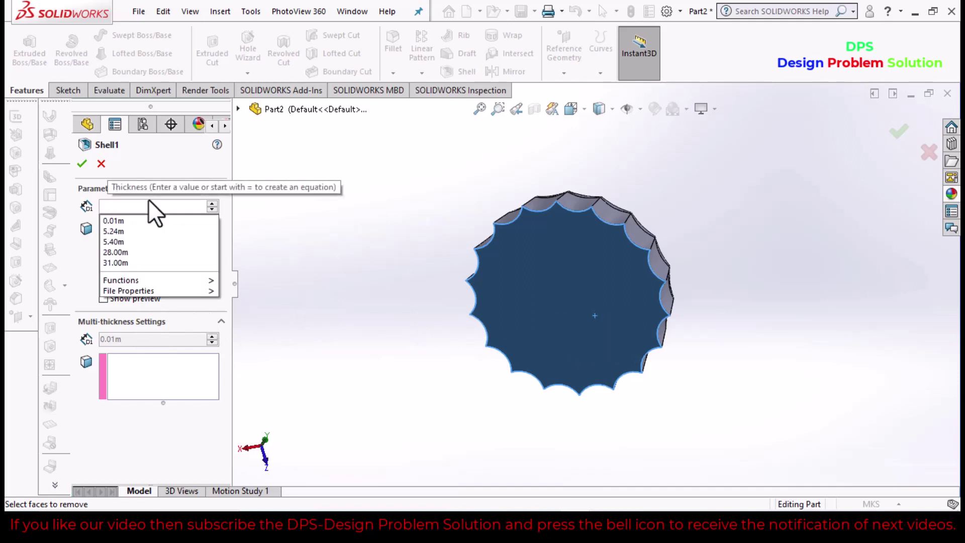
pyautogui.write('.6')
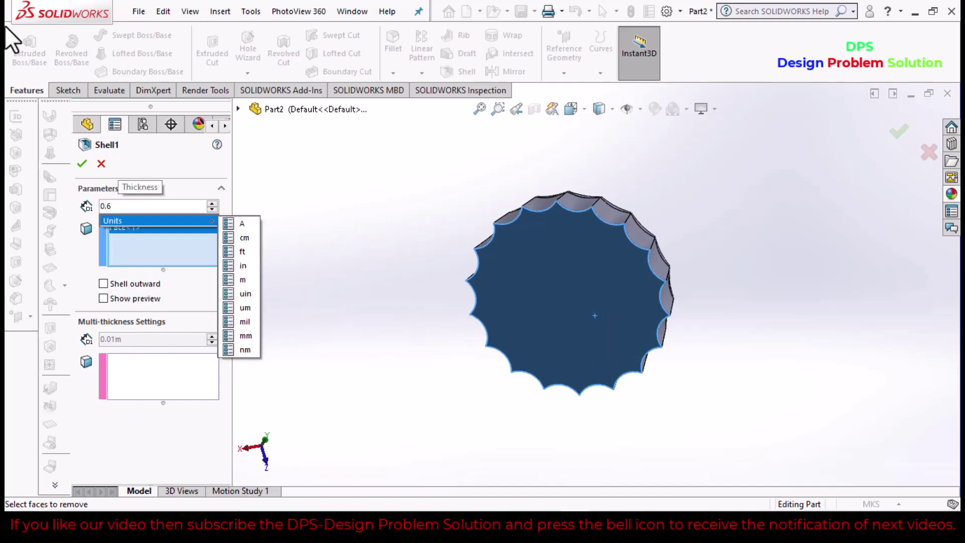
pyautogui.click(81, 165)
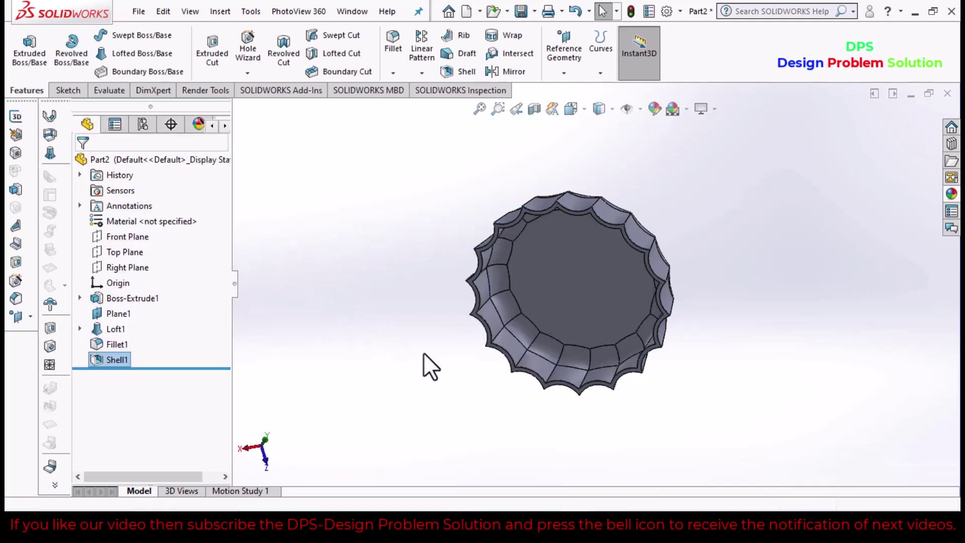
# - Switch the shelled cap's display style to Shaded, without edge lines
pyautogui.moveTo(424, 352); pyautogui.dragTo(473, 180, button='middle')
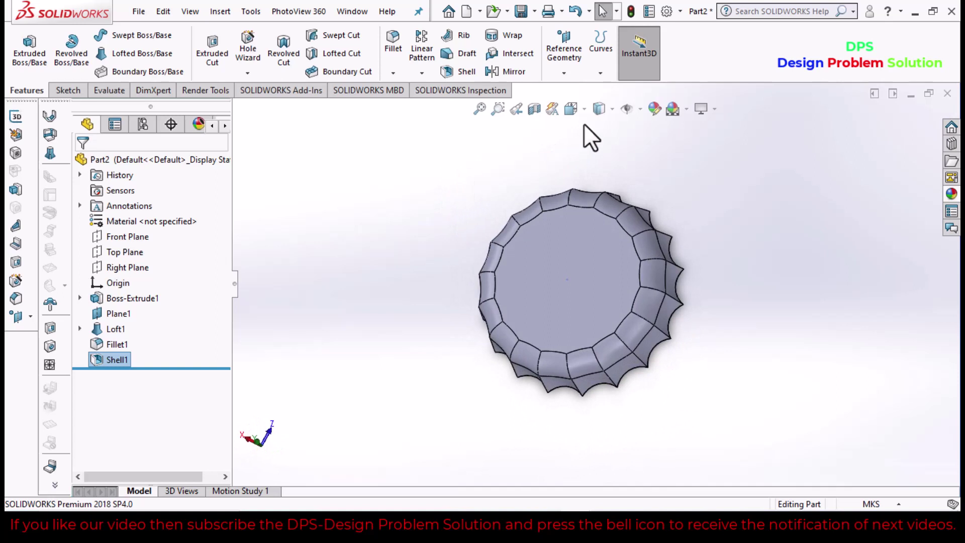
pyautogui.click(611, 109)
pyautogui.click(604, 147)
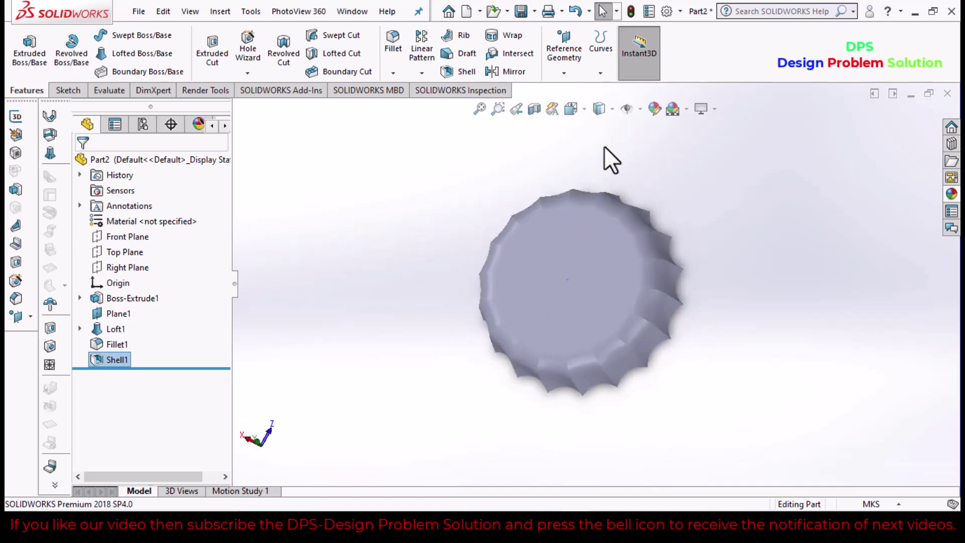
pyautogui.moveTo(674, 355); pyautogui.dragTo(649, 322, button='middle')
# - Apply the Painted candy apple red appearance to the entire bottle cap part
pyautogui.click(952, 194)
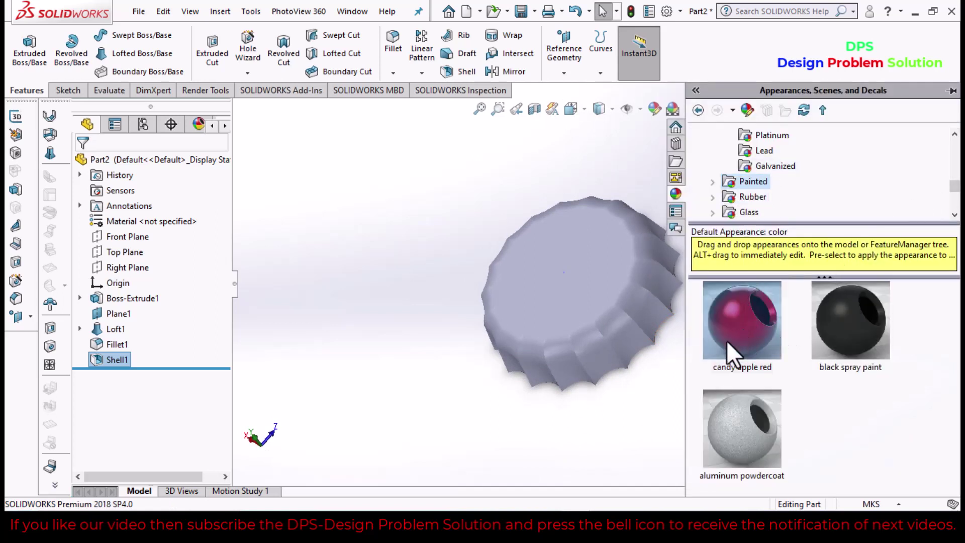
pyautogui.moveTo(744, 328); pyautogui.dragTo(589, 263)
pyautogui.click(608, 266)
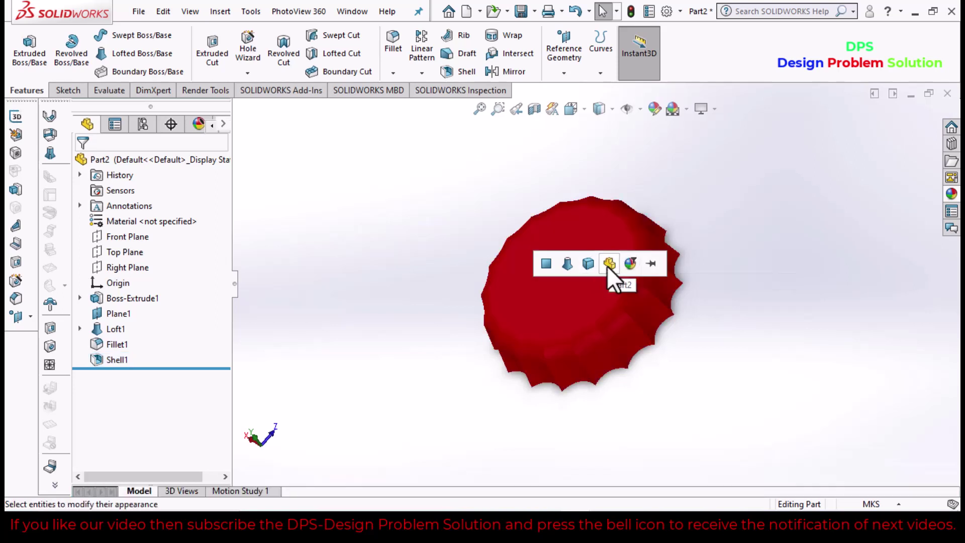
pyautogui.moveTo(675, 317); pyautogui.dragTo(505, 340, button='middle')
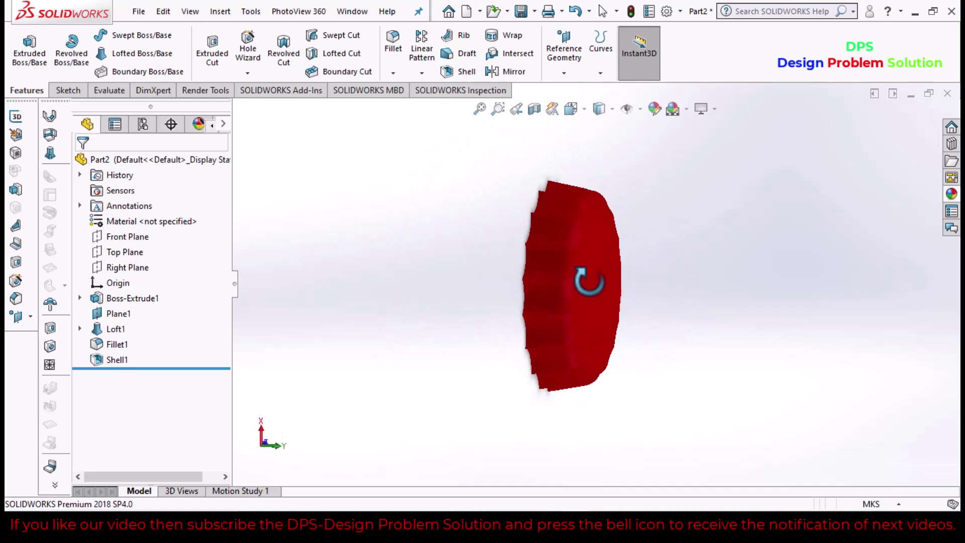